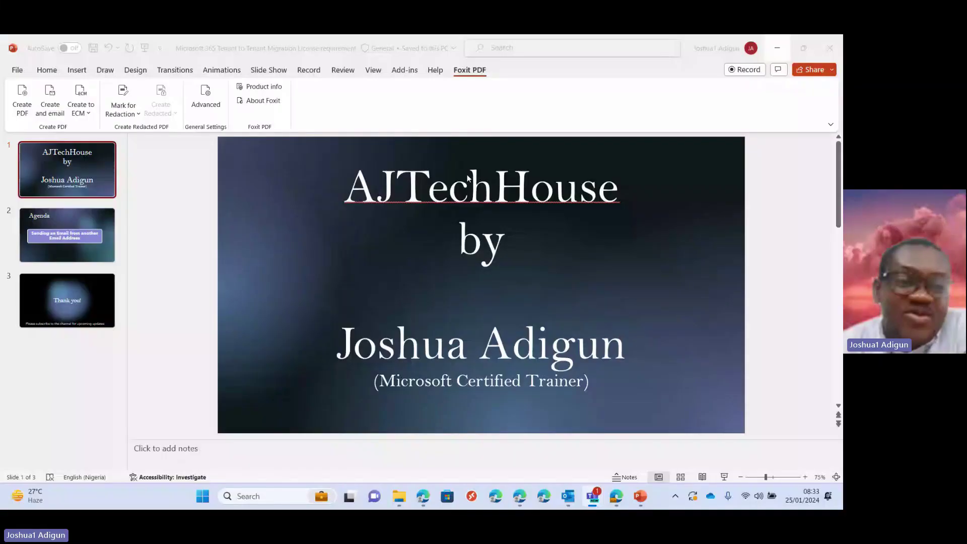
Run the slideshow from the title slide to the Agenda slide, then end it.
left_click(145, 48)
left_click(476, 229)
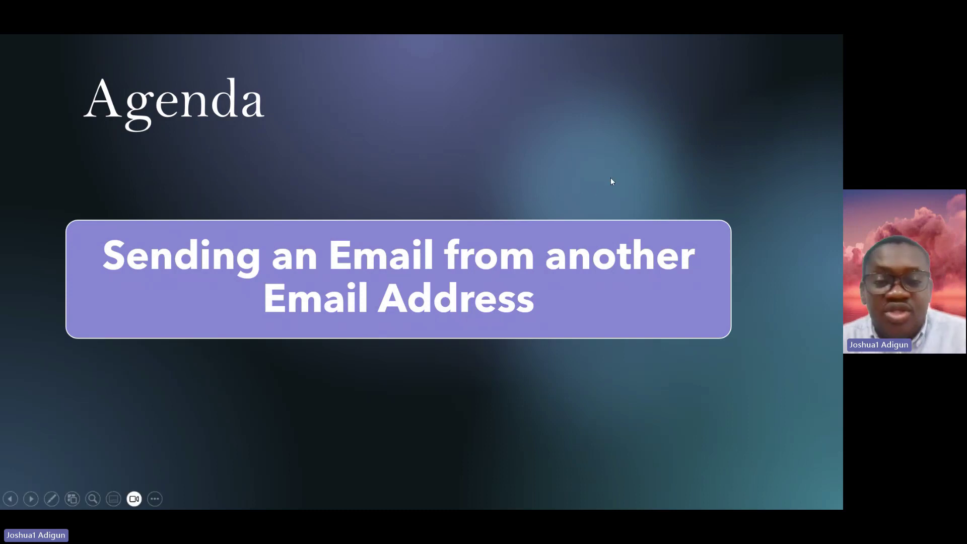
key("Escape")
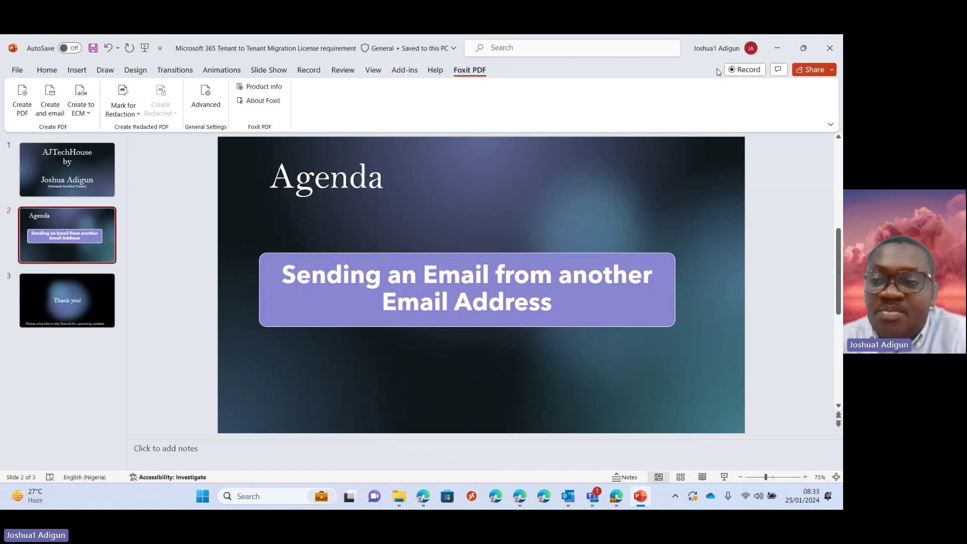
Minimize PowerPoint, switch to Outlook on the web in Edge, and start a new blank email.
left_click(776, 52)
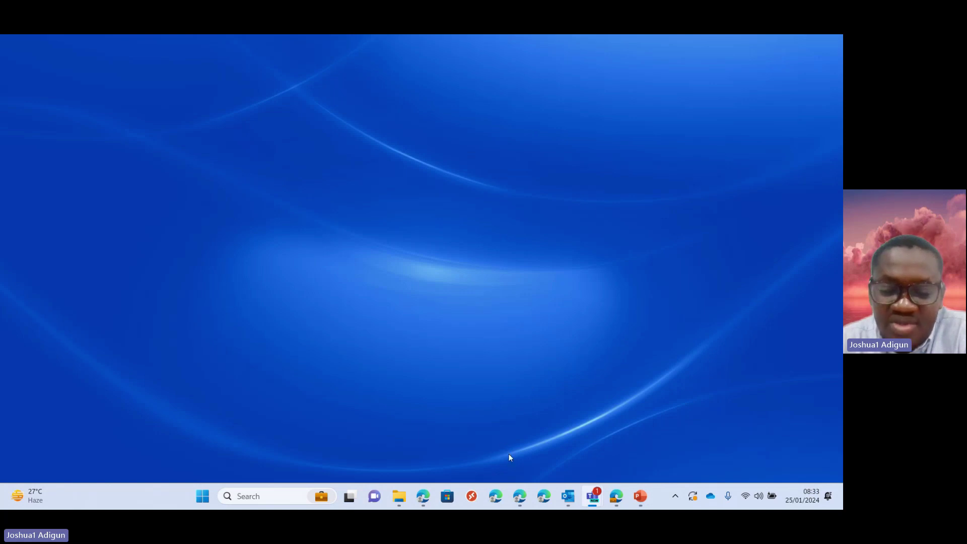
left_click(519, 496)
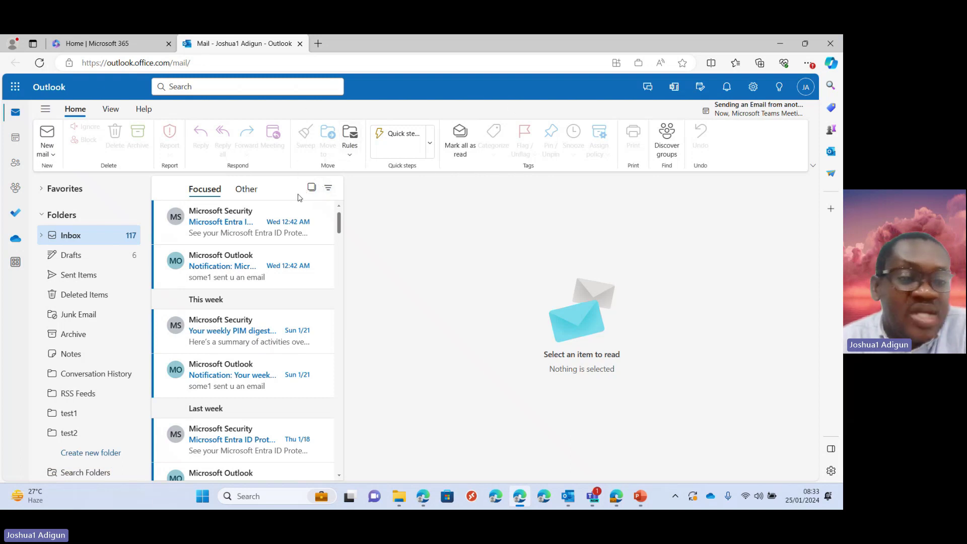
left_click(43, 155)
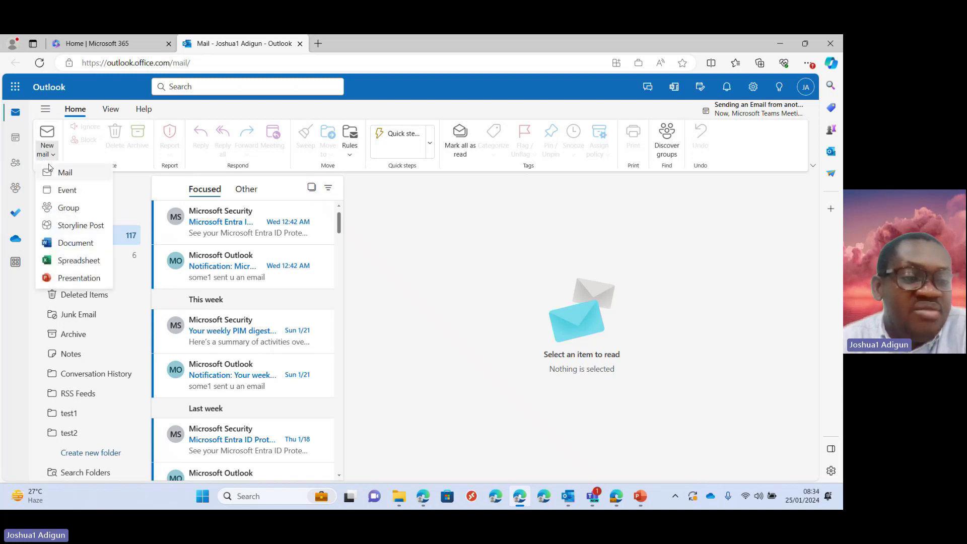
left_click(72, 175)
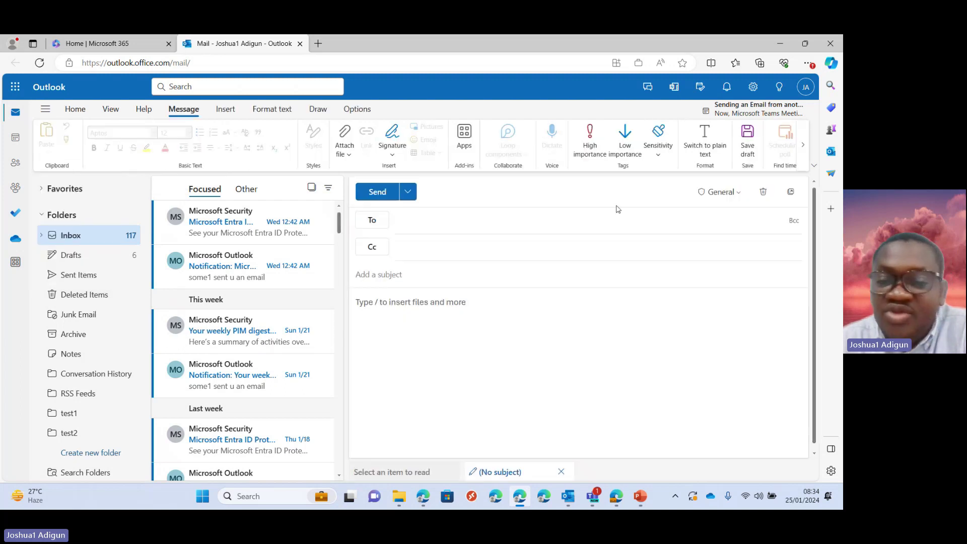
left_click(484, 221)
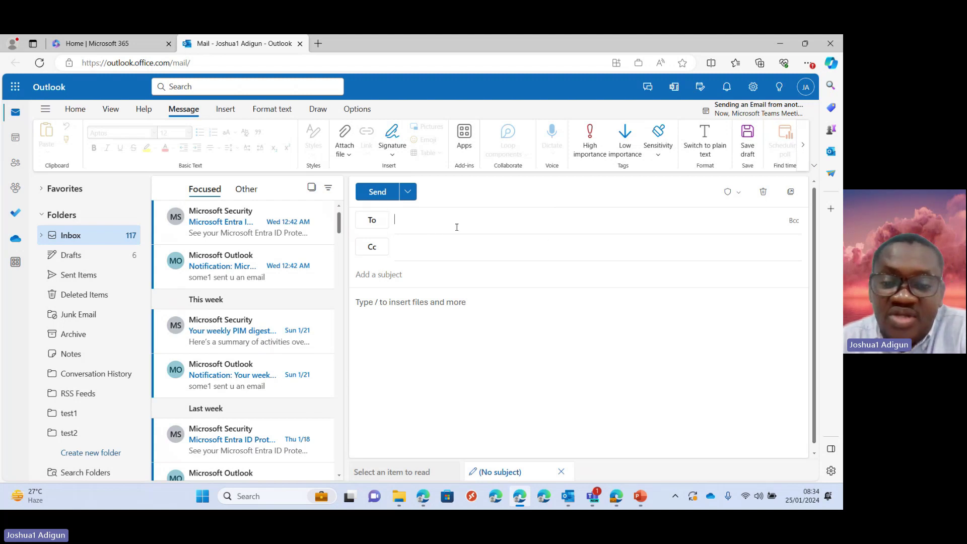
left_click(408, 194)
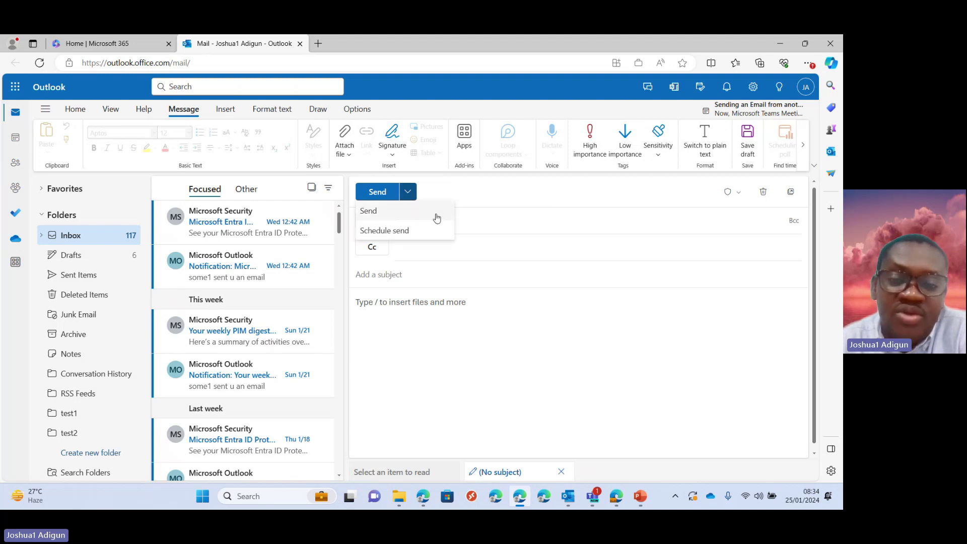
left_click(499, 197)
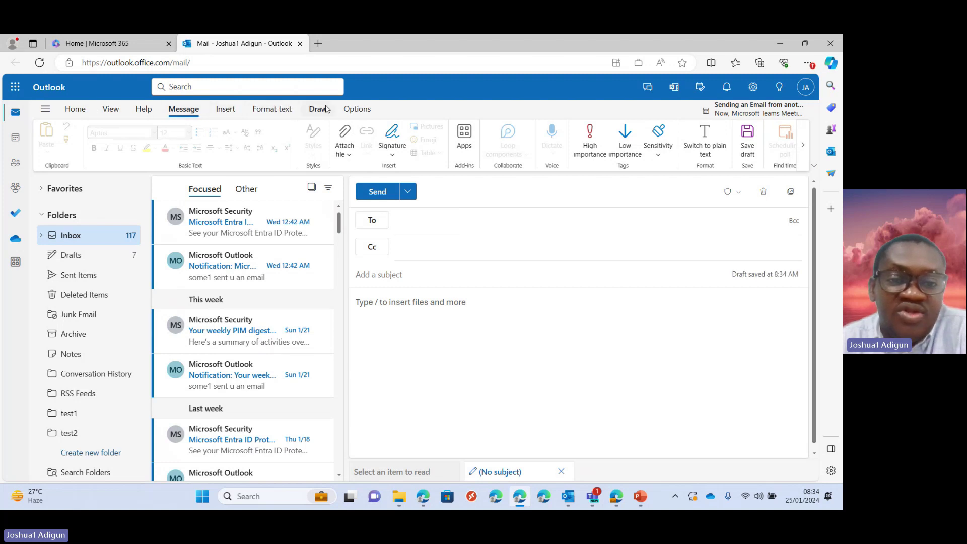
Show the From field via Options and choose Other email address as the sender.
left_click(356, 110)
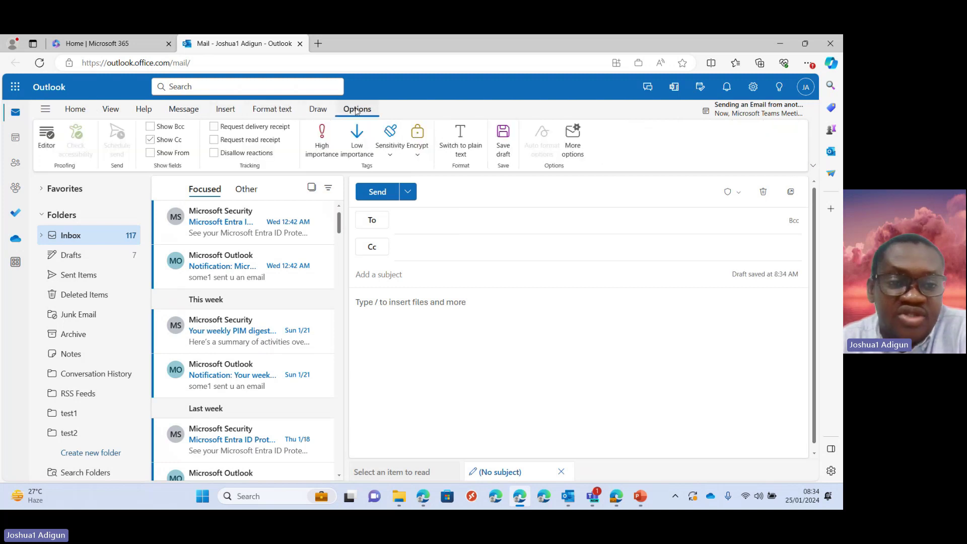
left_click(151, 154)
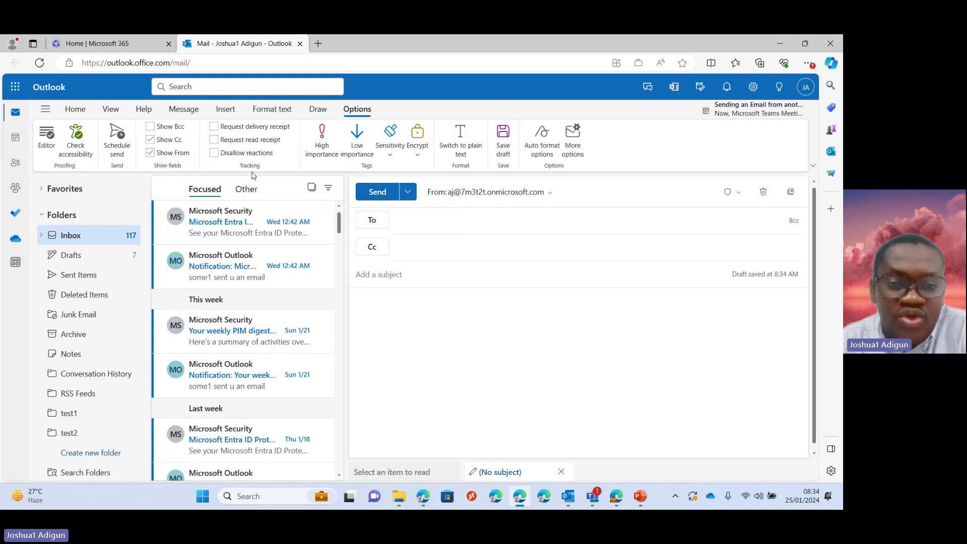
left_click(148, 129)
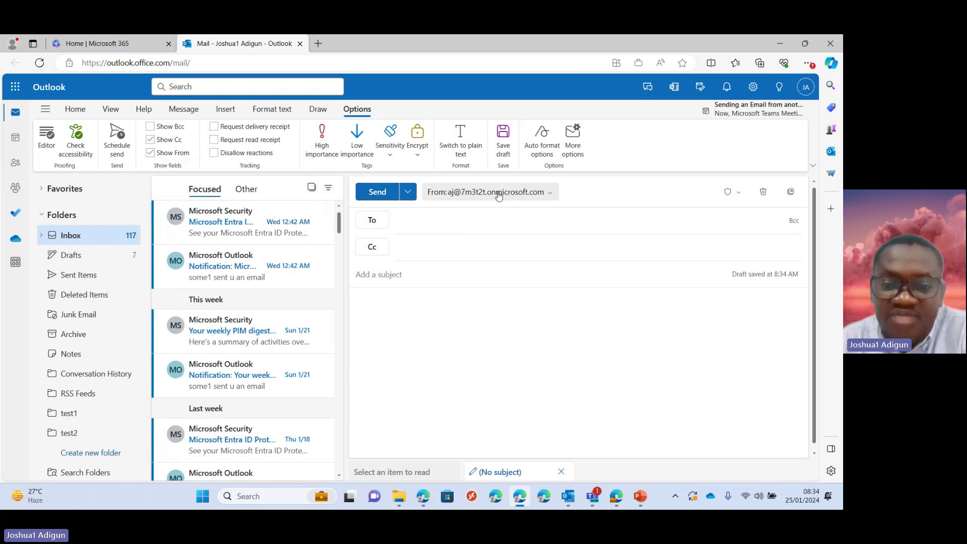
left_click(551, 196)
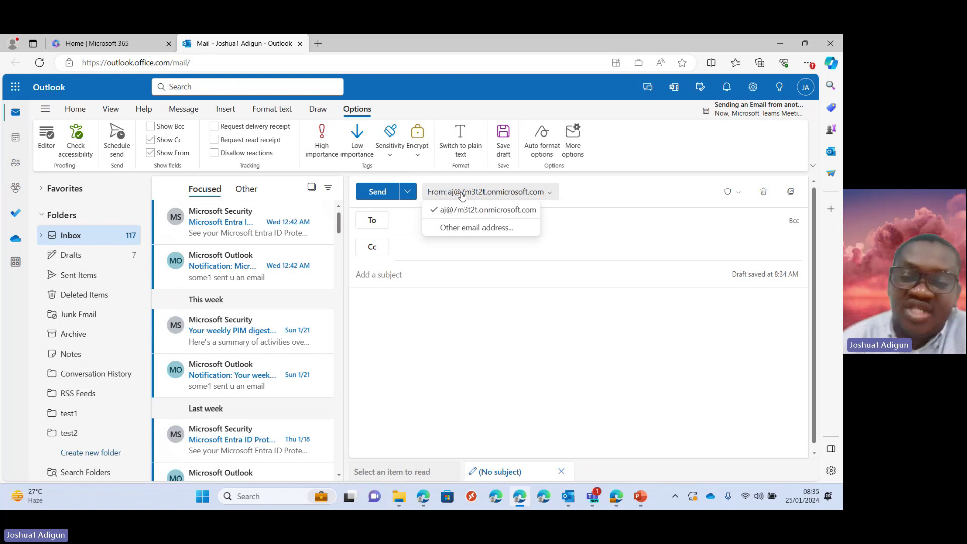
left_click(467, 229)
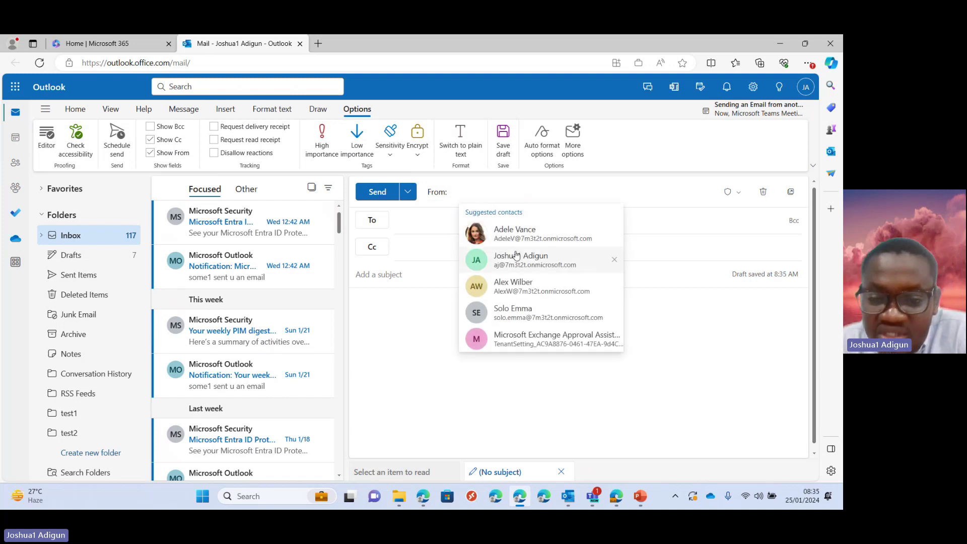
Set the colleague's address as sender and add the suggested colleague as recipient.
left_click(535, 318)
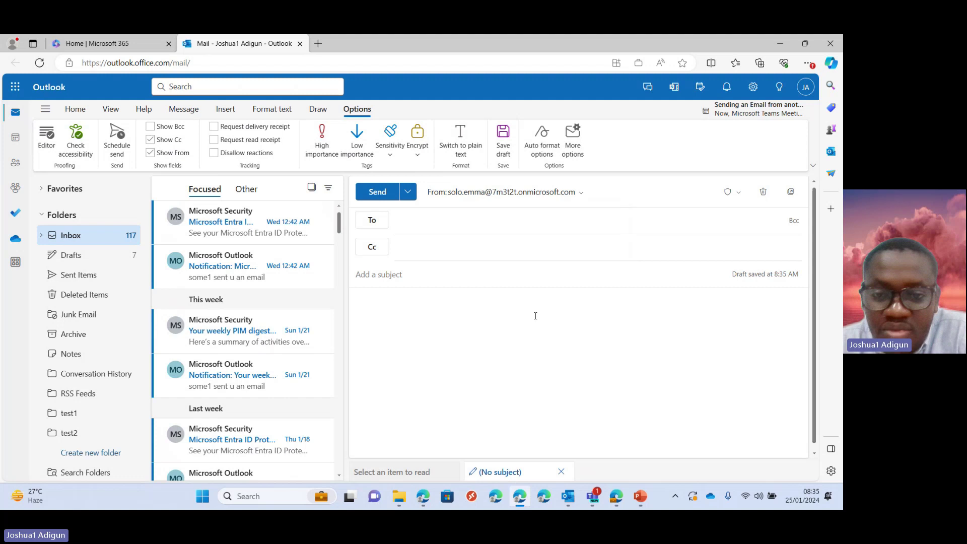
left_click(487, 218)
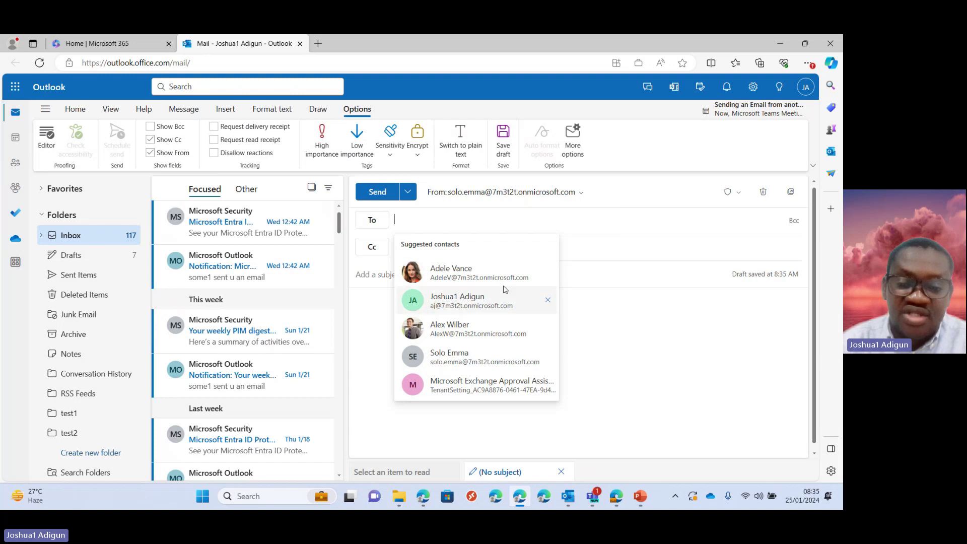
left_click(474, 325)
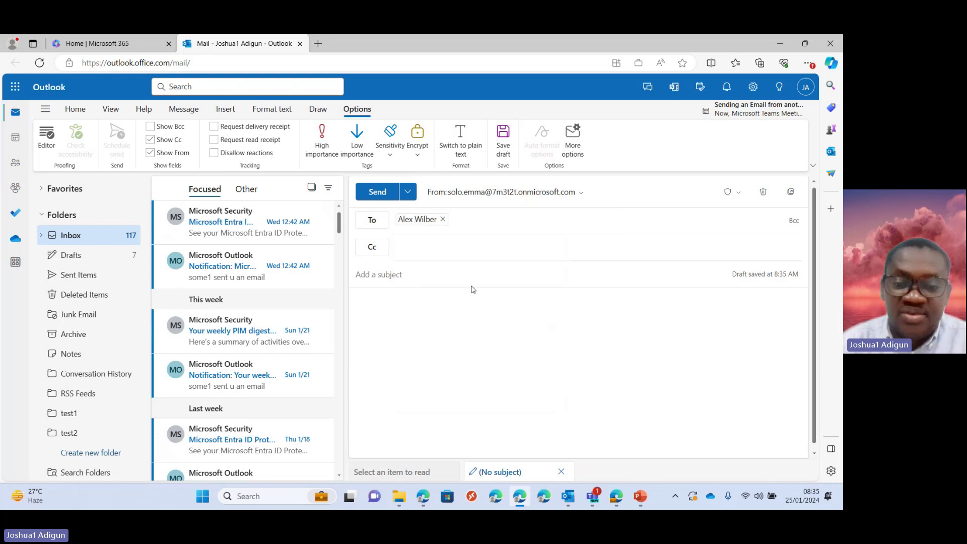
Enter subject 'Testing' and a short note about sending capability, then send it.
left_click(443, 274)
type("Testing")
key("Tab")
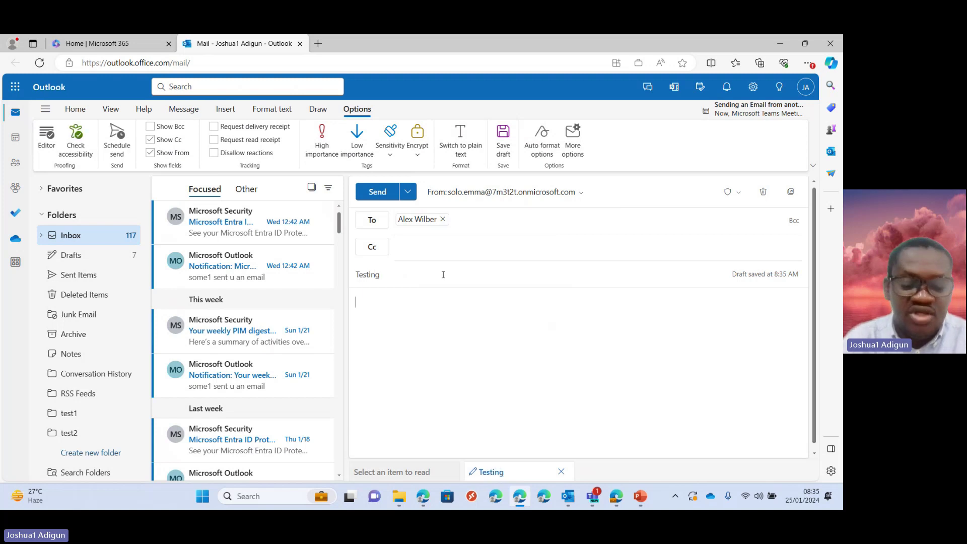
type("Testing")
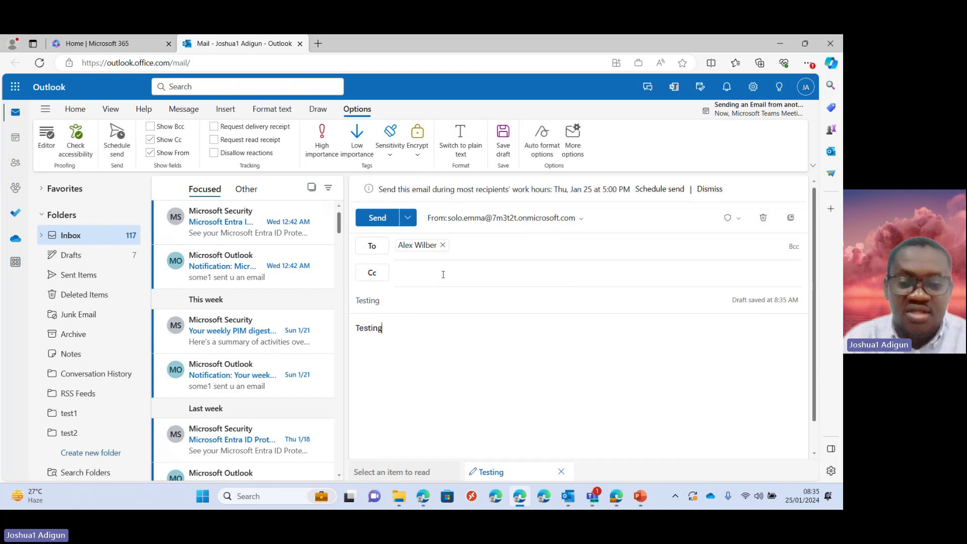
type(" the se")
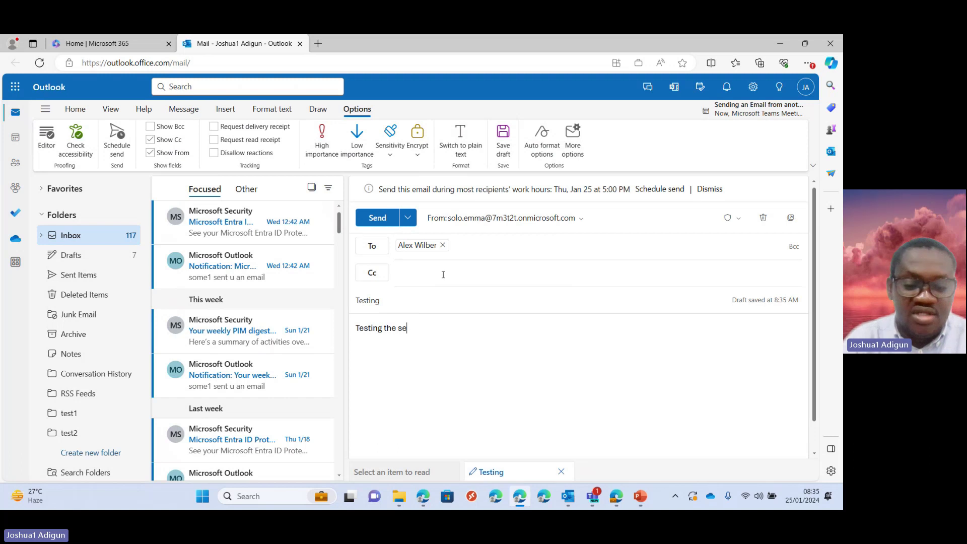
key("BackSpace")
key("BackSpace")
type("email wi")
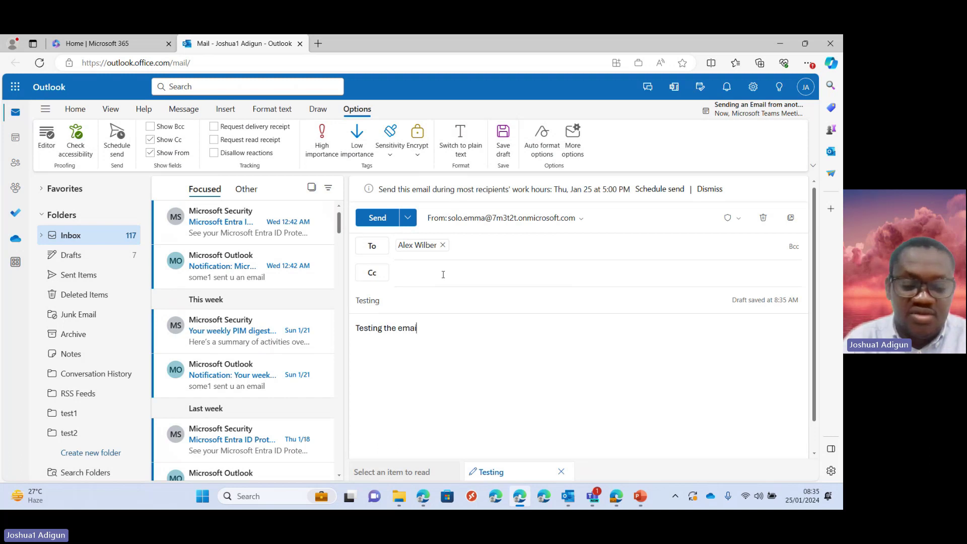
key("BackSpace")
key("BackSpace")
type("en")
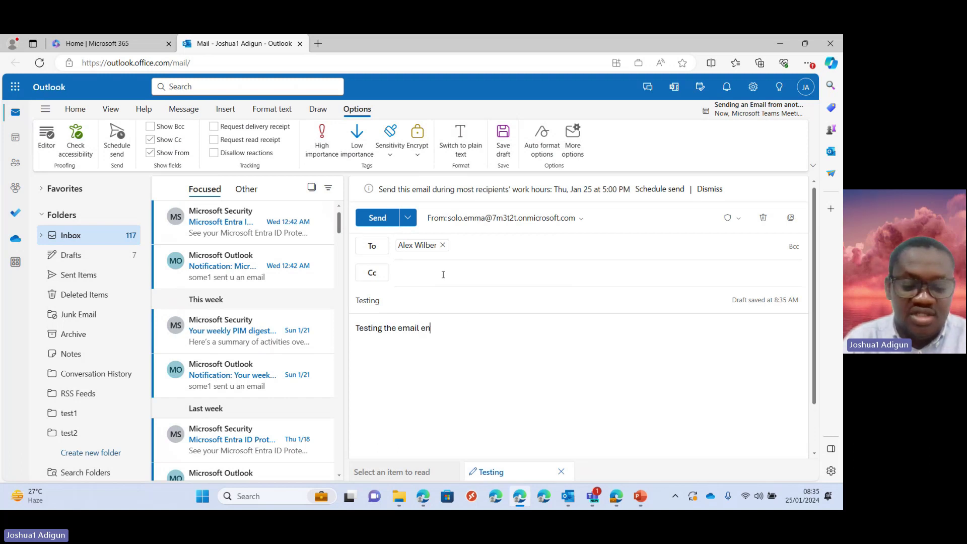
type("ding capabilitie")
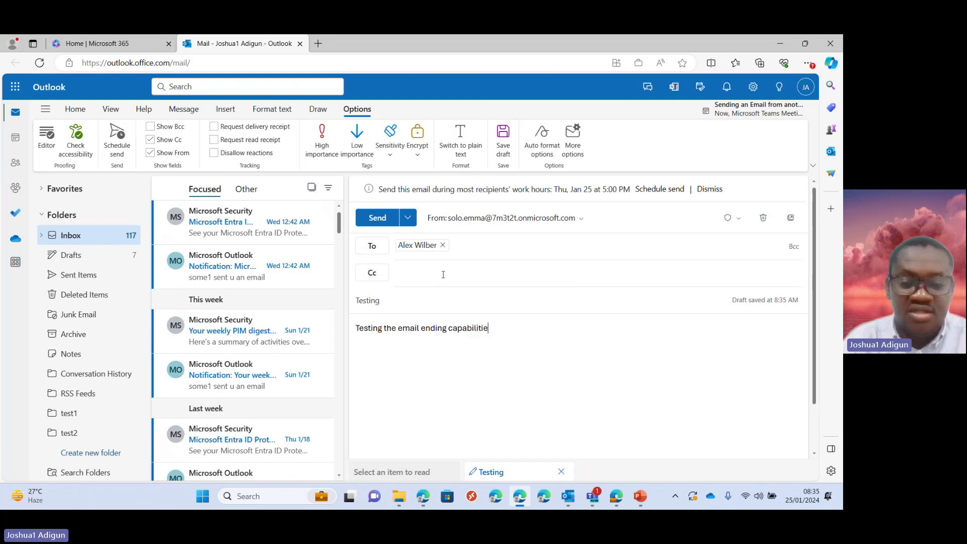
key("BackSpace")
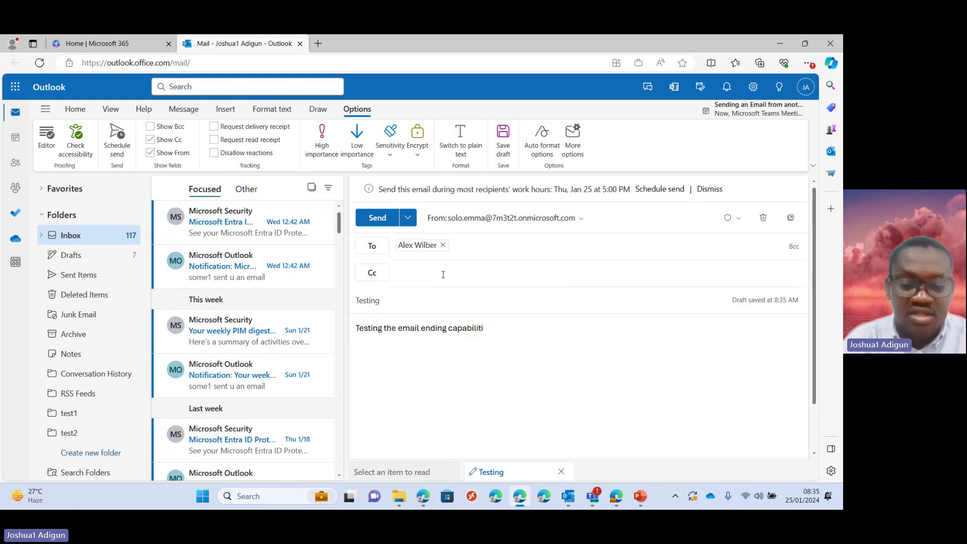
type("y with")
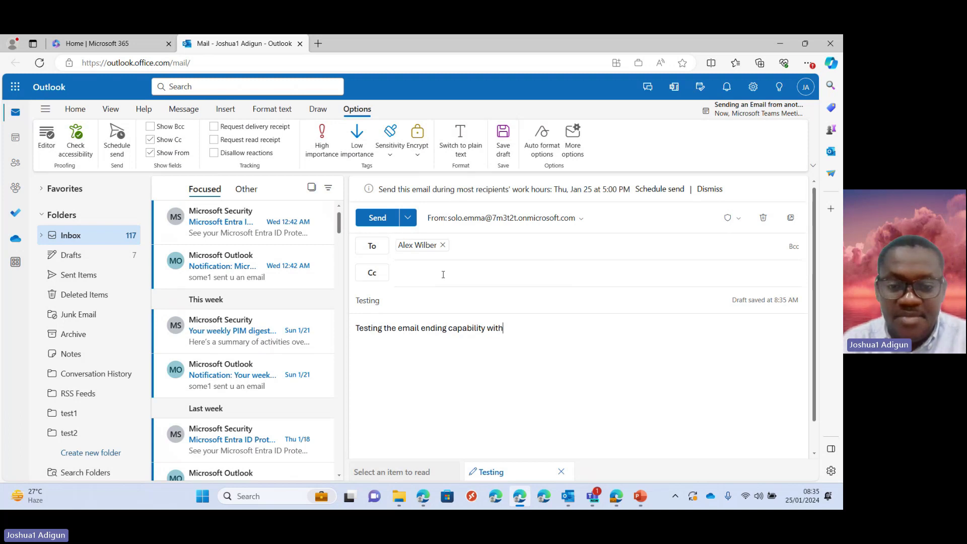
type(" AJ")
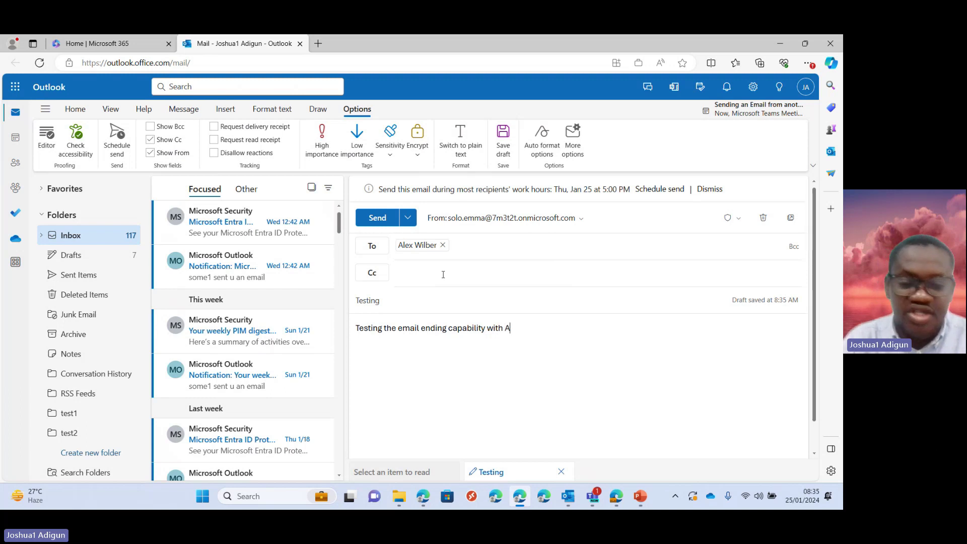
left_click(376, 217)
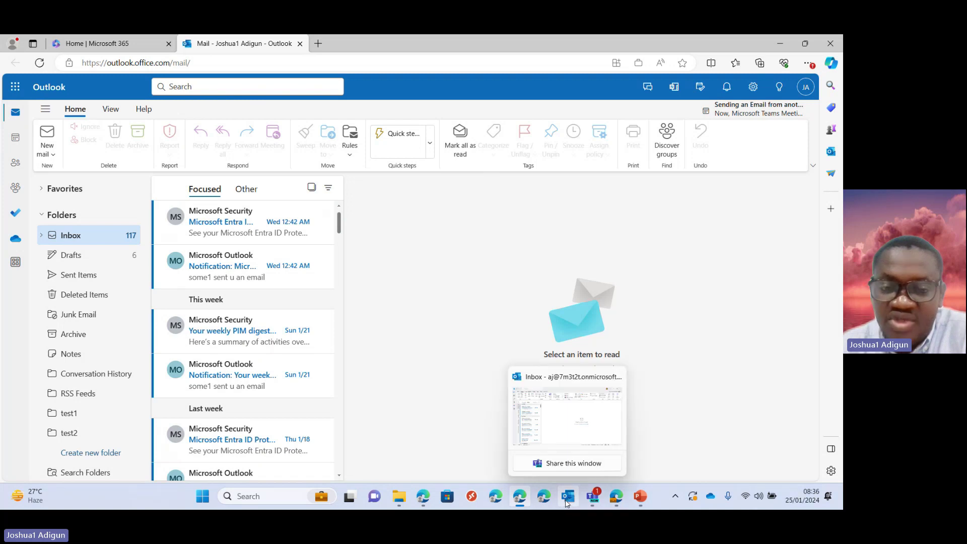
In desktop Outlook, start a new email, show the From field, and pick the second sender address.
left_click(566, 504)
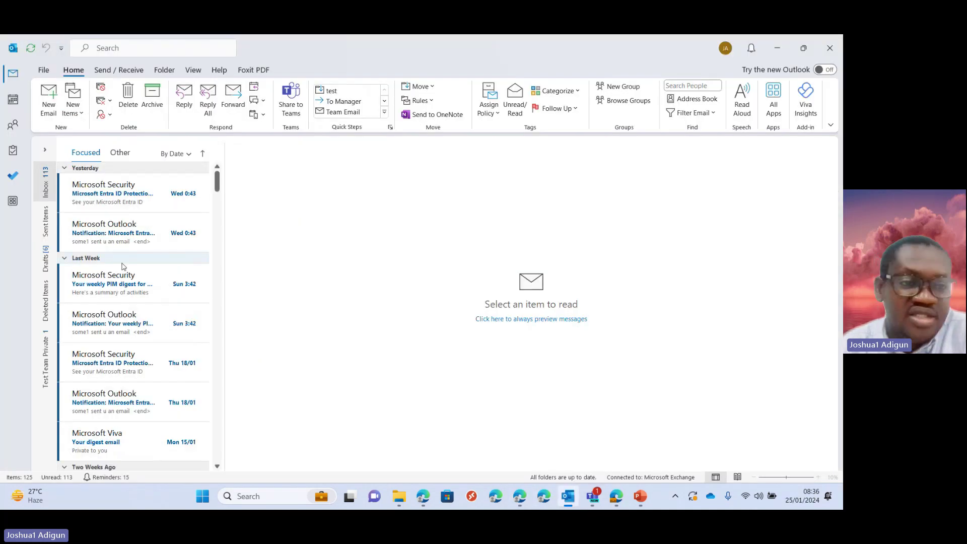
left_click(51, 106)
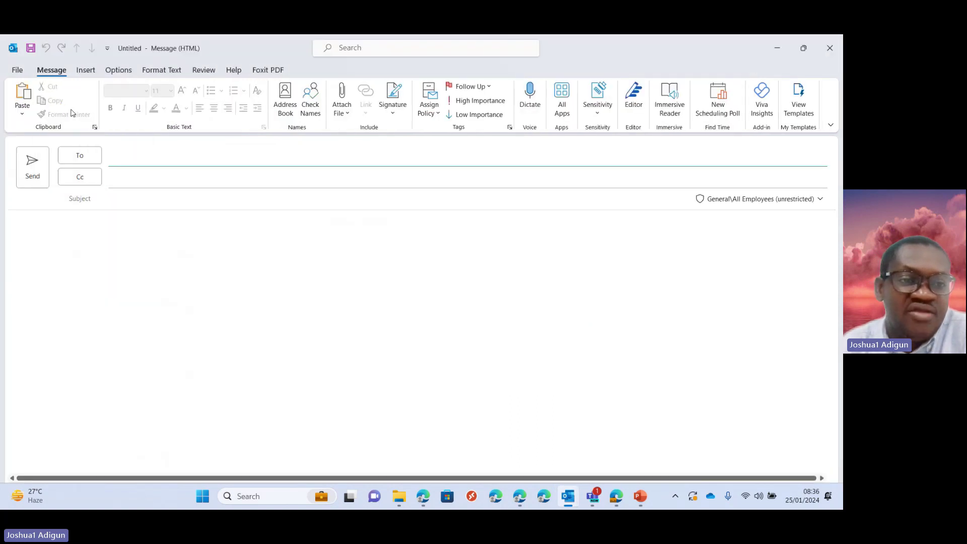
left_click(123, 71)
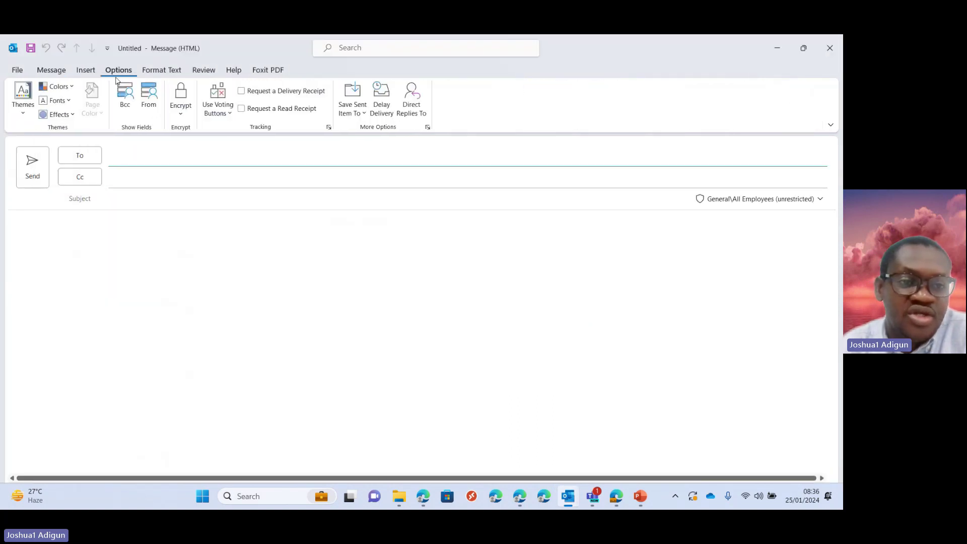
left_click(149, 103)
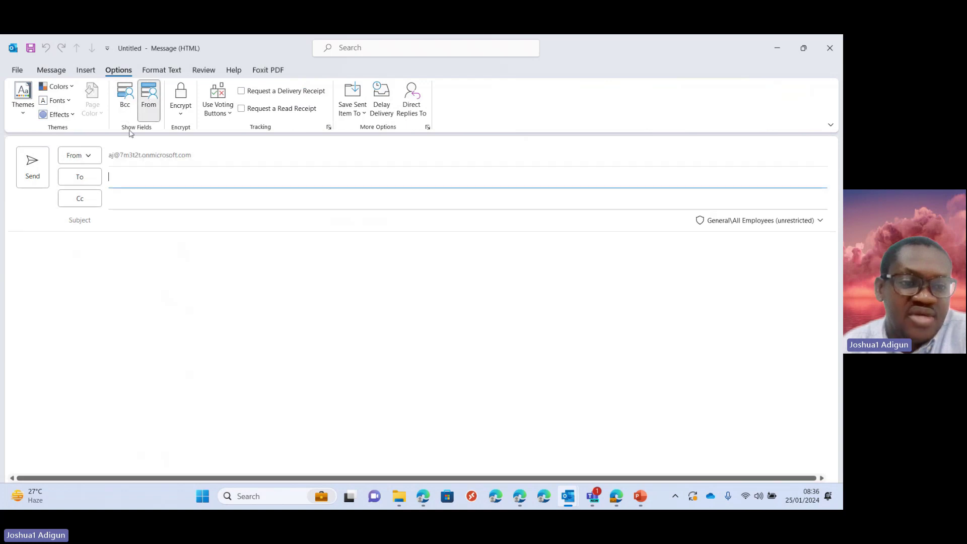
left_click(95, 159)
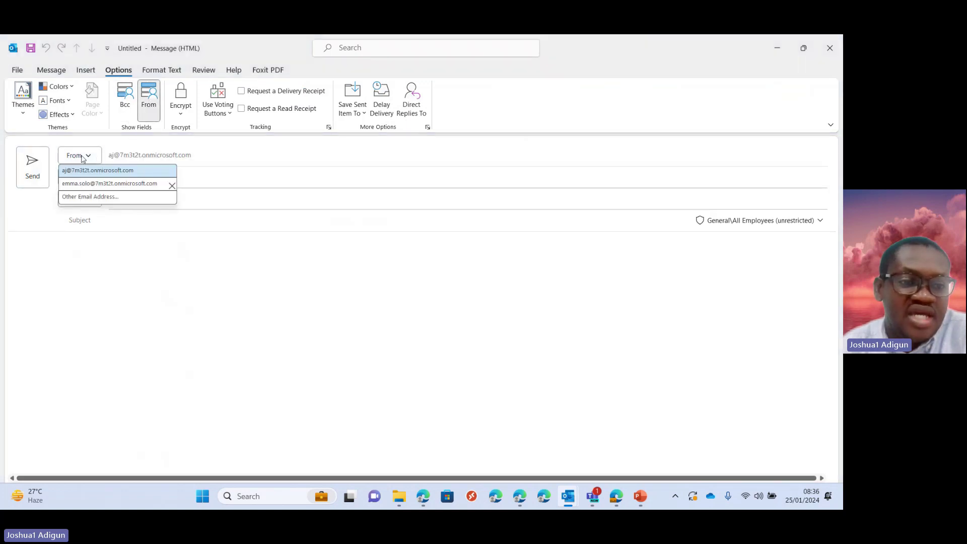
left_click(77, 184)
Open the Other Email Address dialog, then type and clear a sender name.
left_click(88, 156)
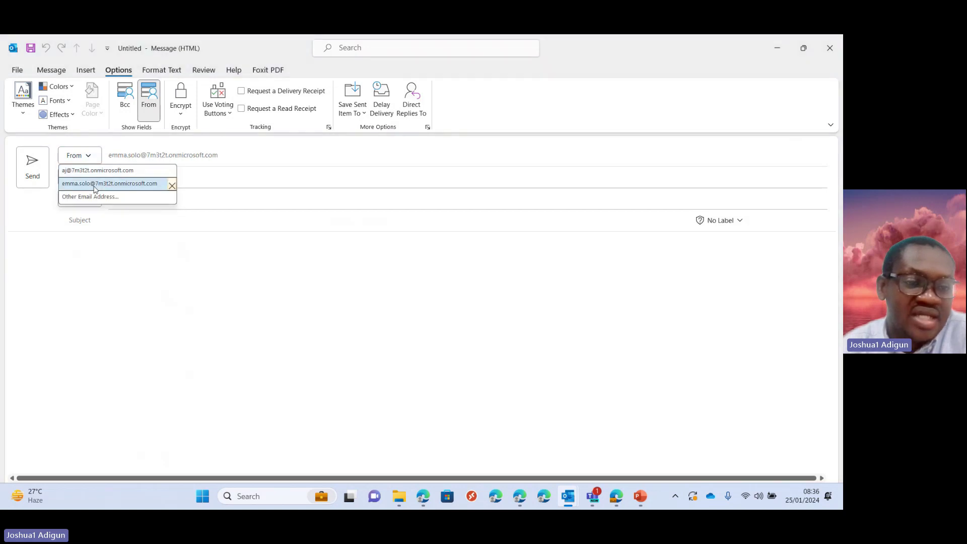
left_click(90, 197)
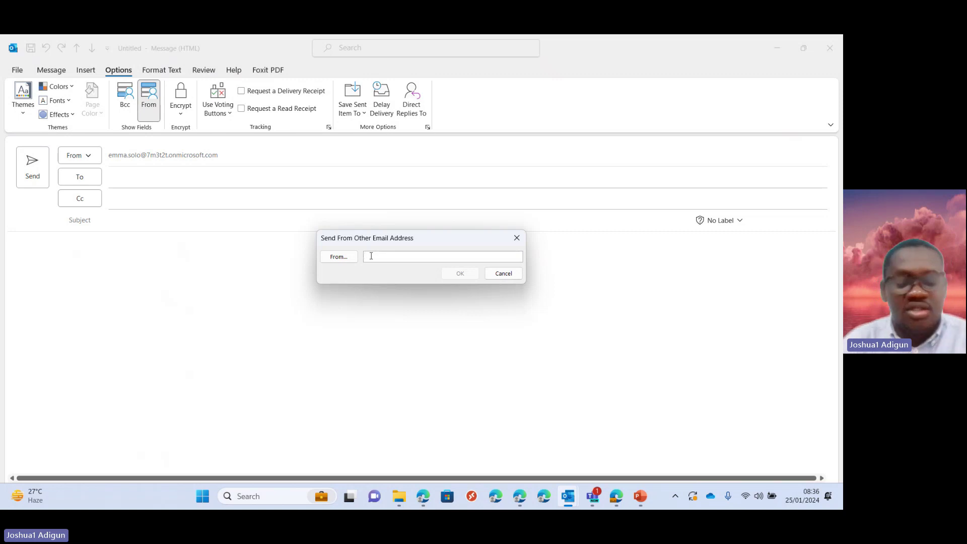
type("alex")
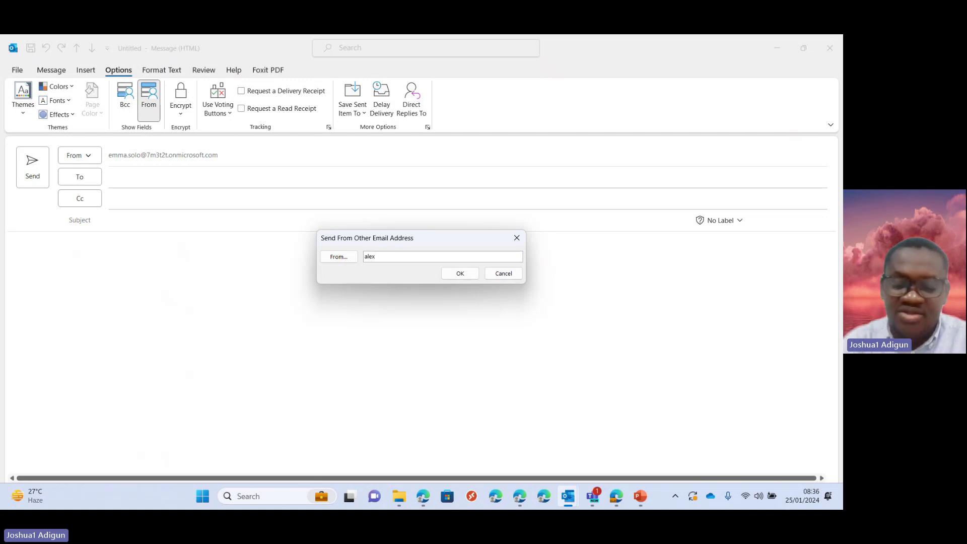
key("BackSpace")
key("BackSpace")
key("BackSpace")
key("BackSpace")
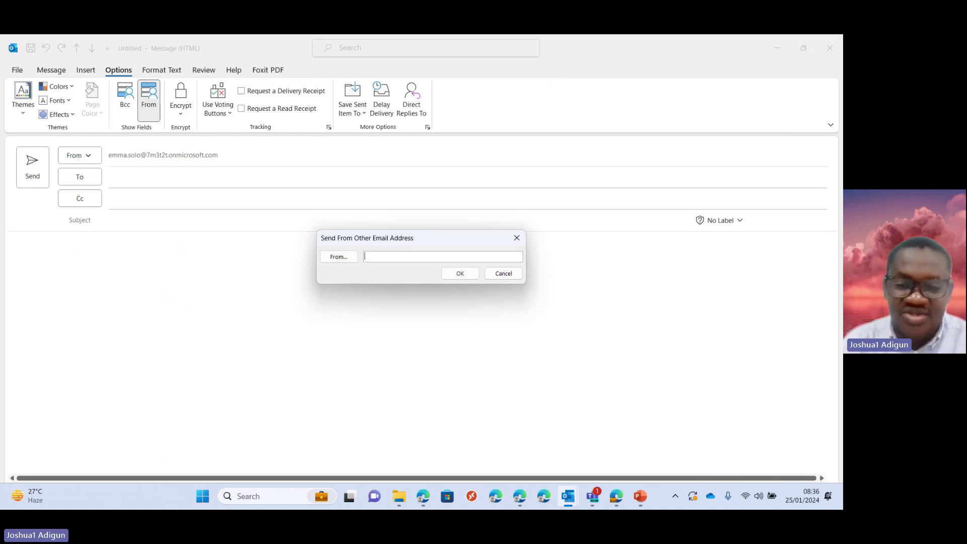
Cancel the other-address dialog and add a suggested colleague as the To recipient.
left_click(504, 273)
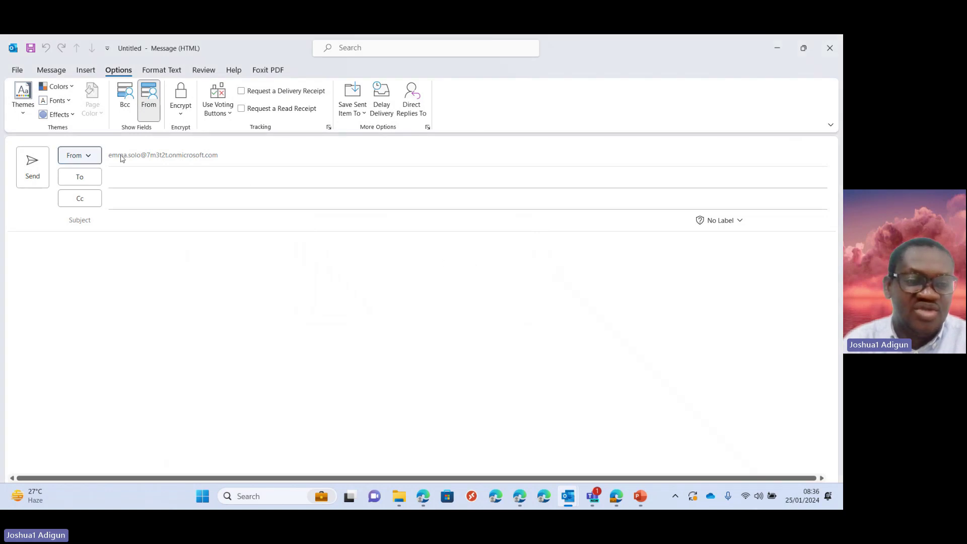
mouse_move(129, 160)
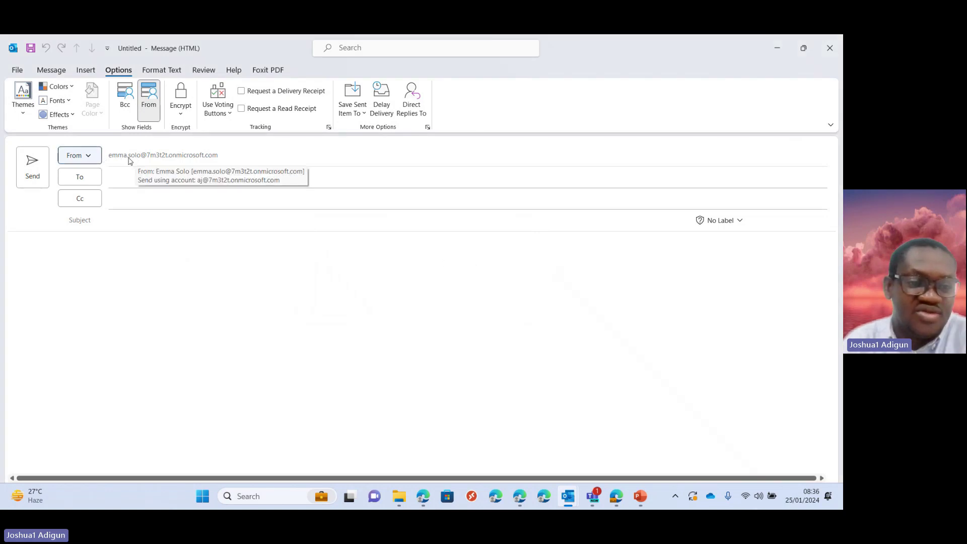
left_click(132, 177)
type("a")
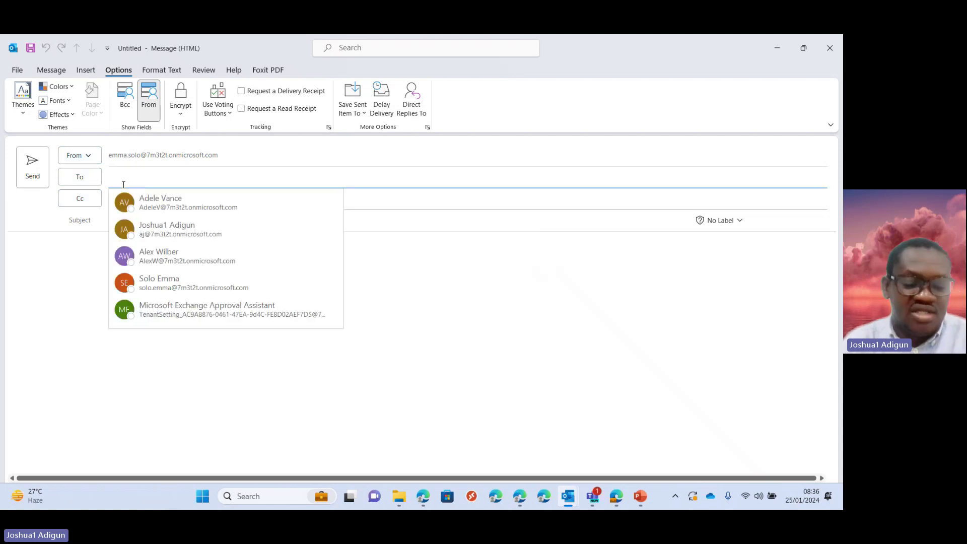
type("lw")
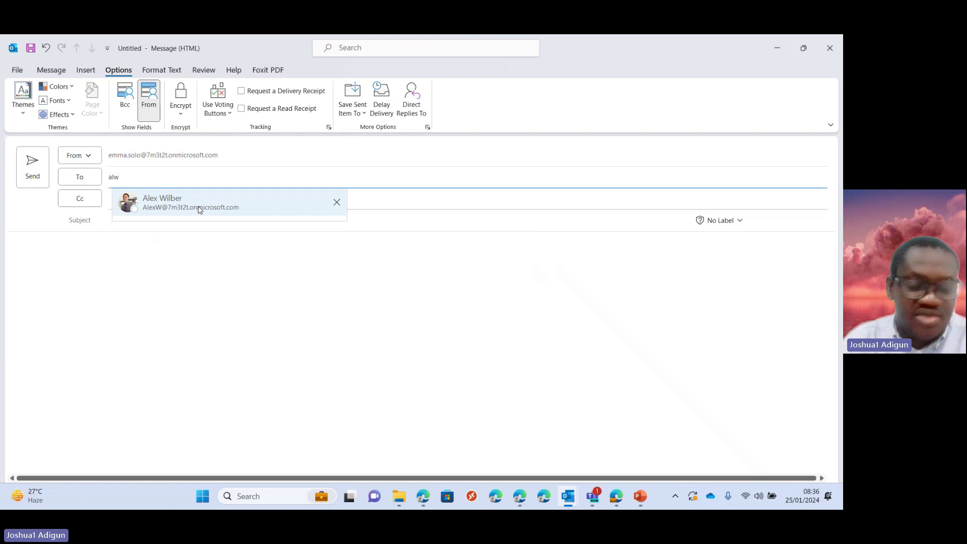
key("BackSpace")
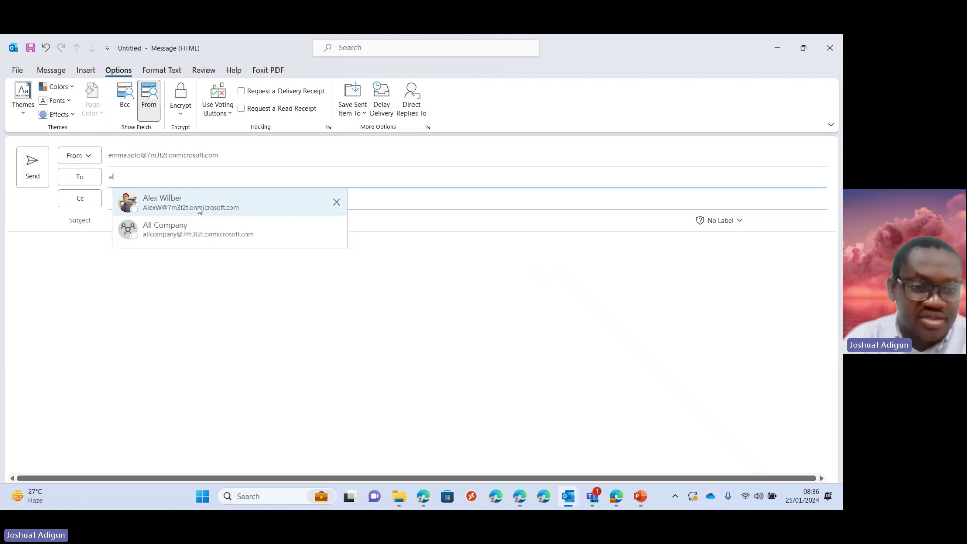
left_click(200, 206)
Select the recipient's email address from their contact card, then replace them with a different colleague.
mouse_move(128, 178)
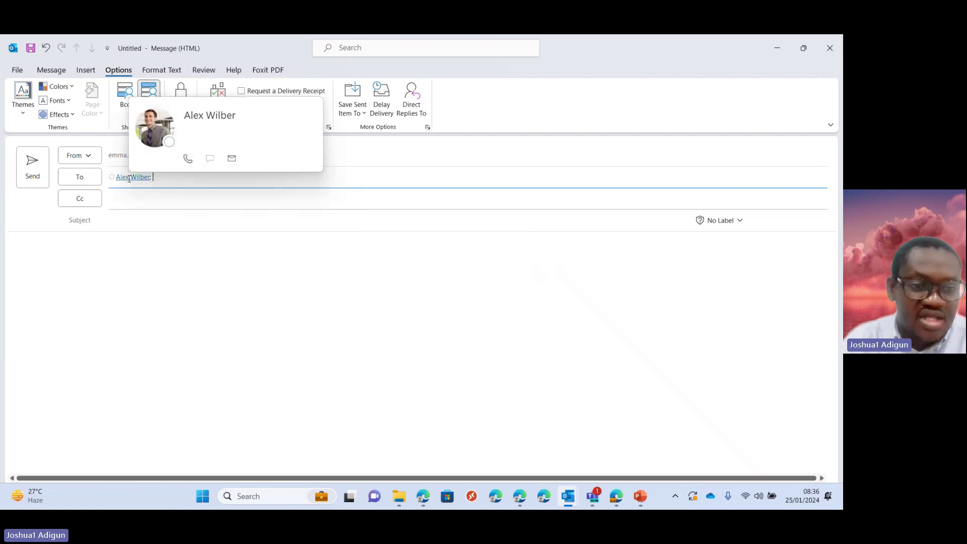
left_click(129, 178)
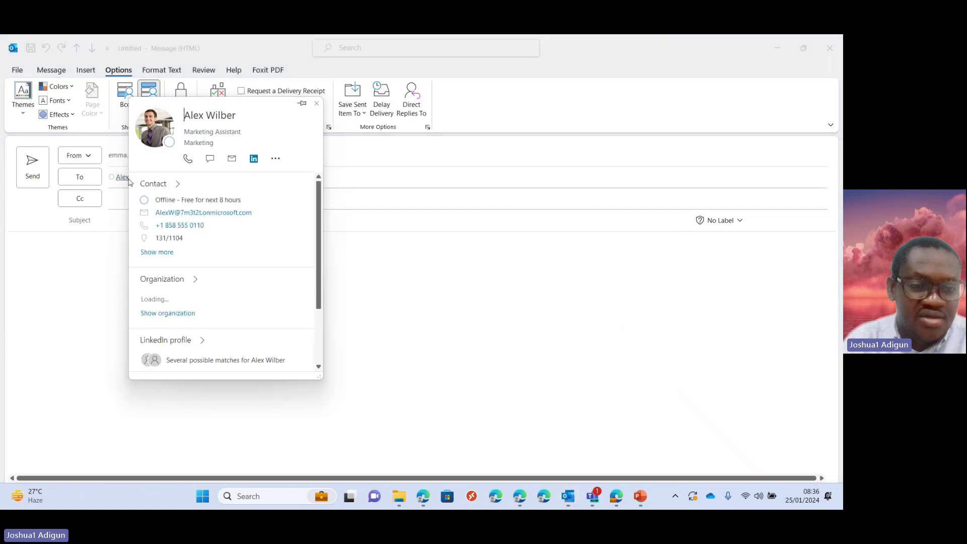
left_click_drag(263, 217, 156, 213)
key("ctrl+c")
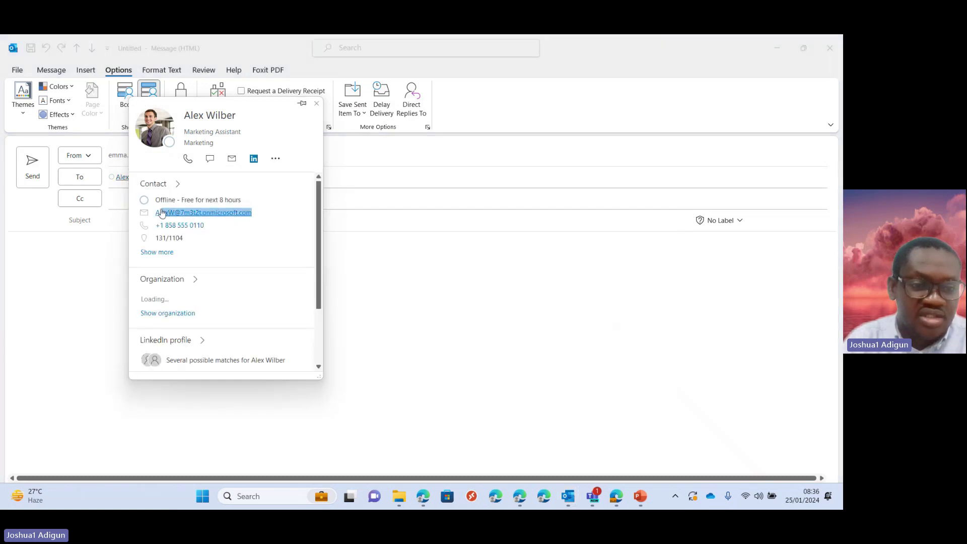
left_click(383, 313)
left_click(193, 194)
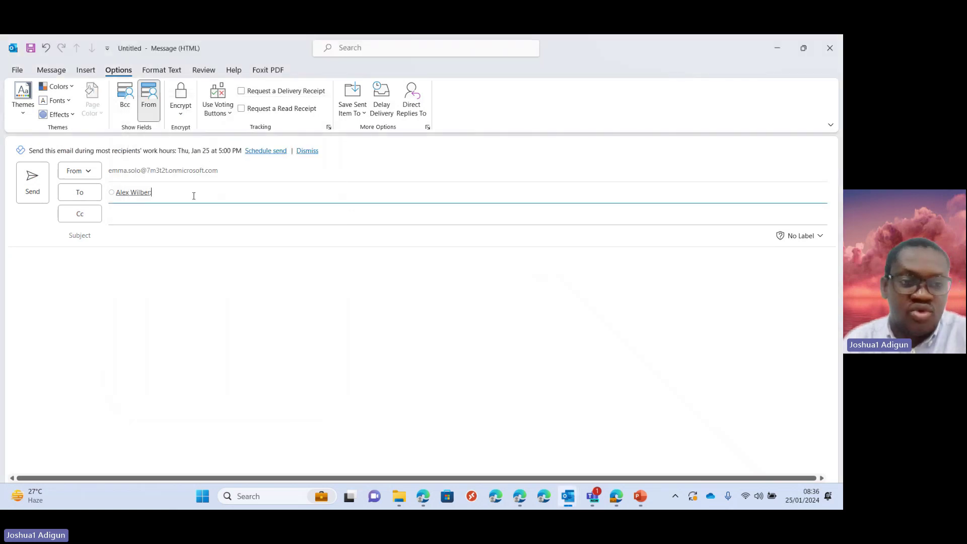
key("BackSpace")
key("BackSpace")
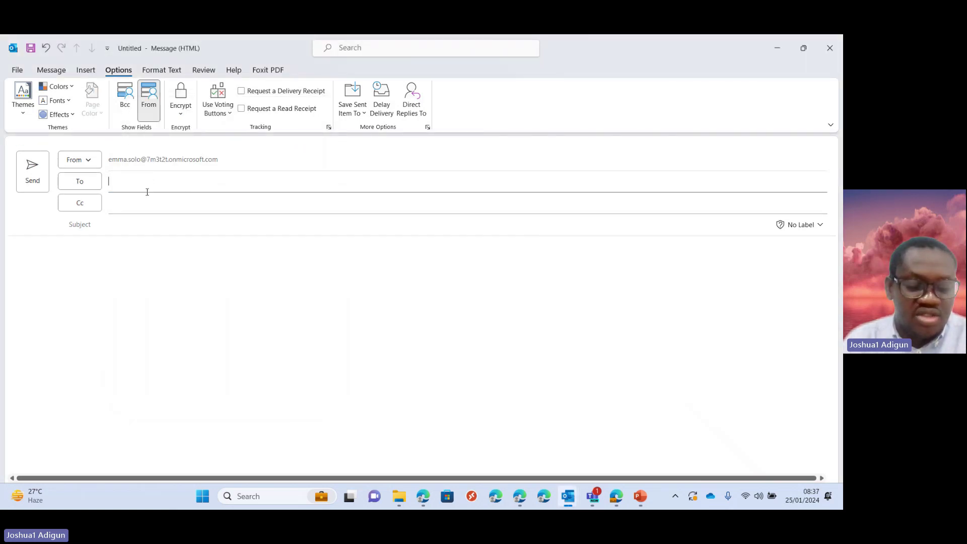
type("ade")
key("Return")
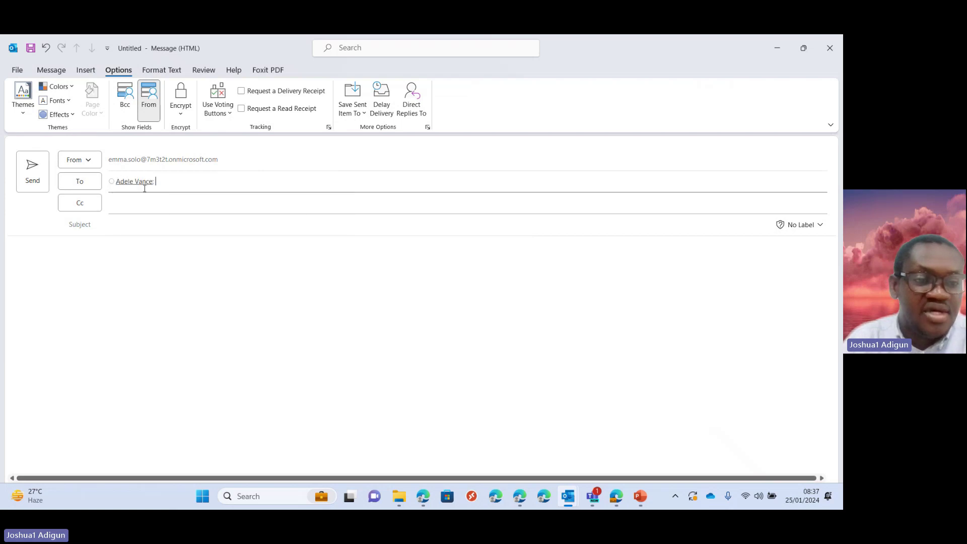
Set the sender to the copied colleague address through Other Email Address.
left_click(83, 160)
left_click(92, 203)
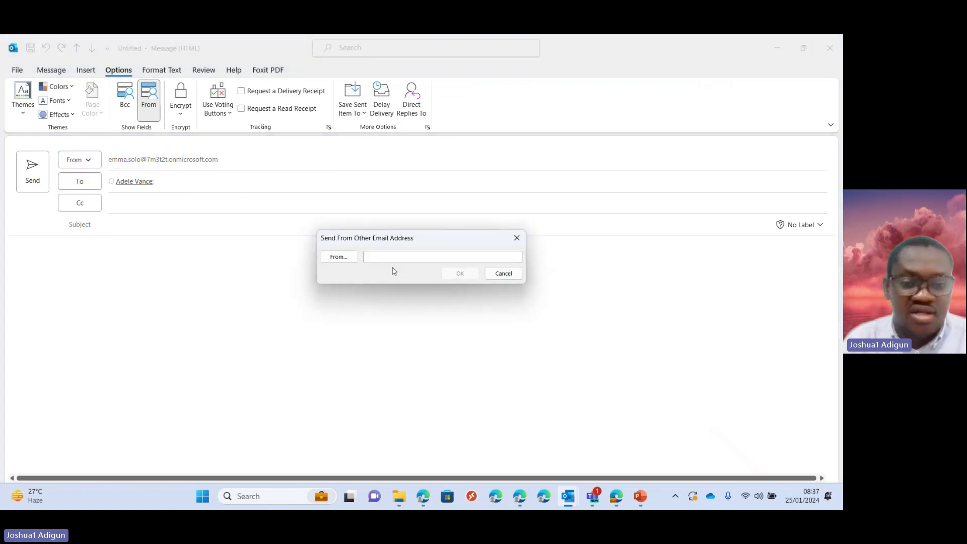
key("ctrl+v")
left_click(460, 275)
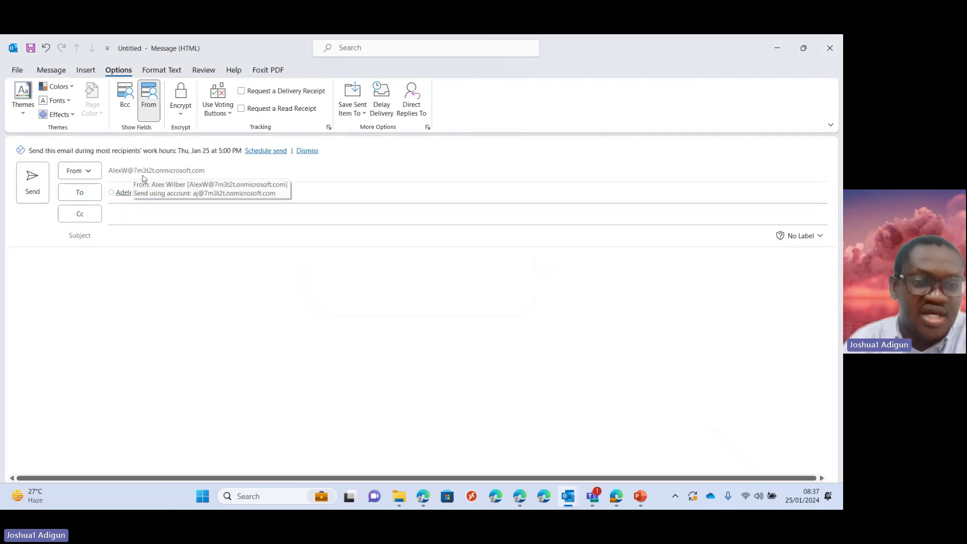
Enter subject 'Testing 123' and a short test body naming both colleagues, then send it.
left_click(138, 214)
left_click(126, 238)
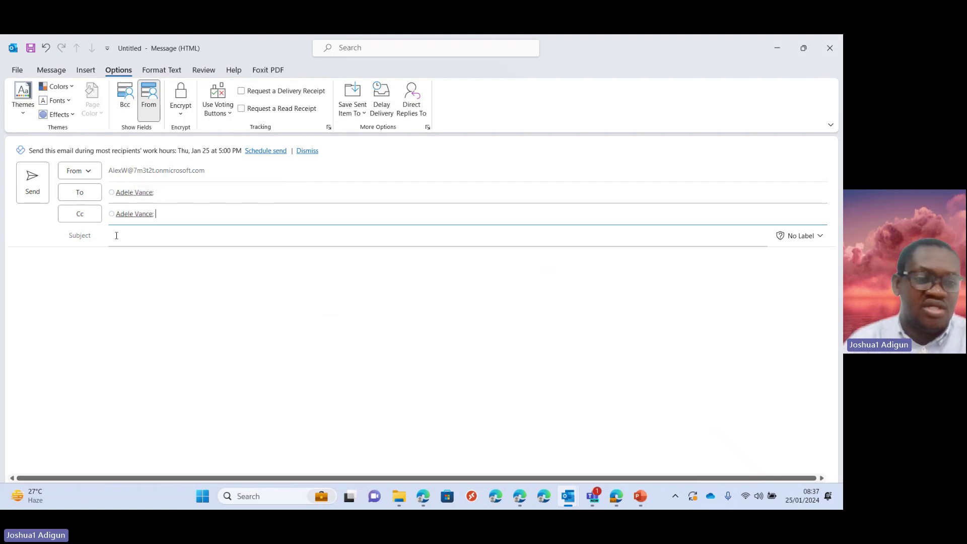
key("BackSpace")
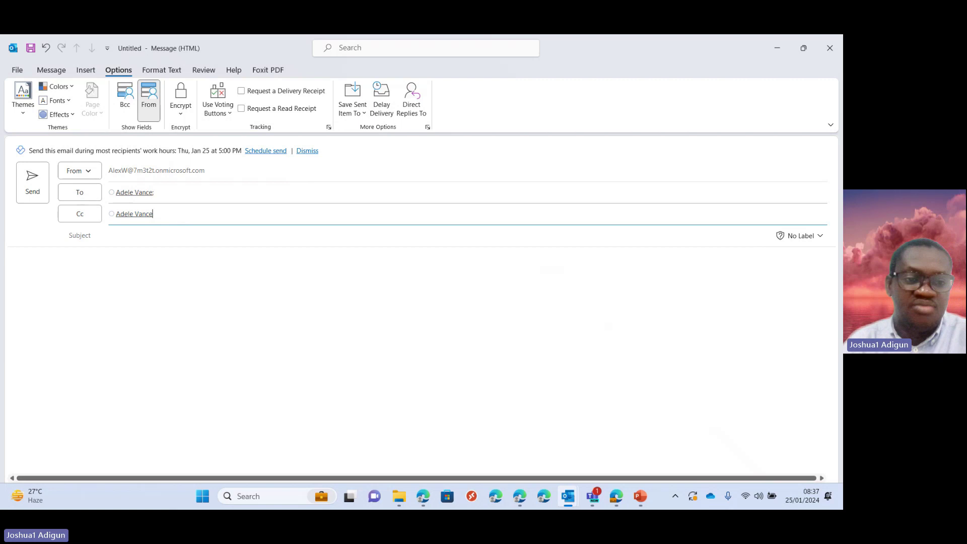
key("BackSpace")
key("BackSpace")
key("Tab")
type("T")
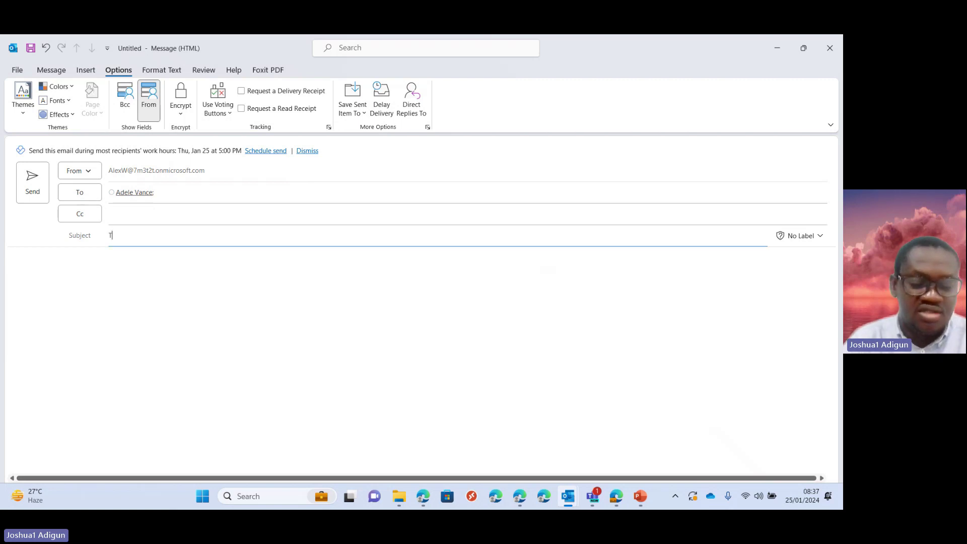
type("esting ")
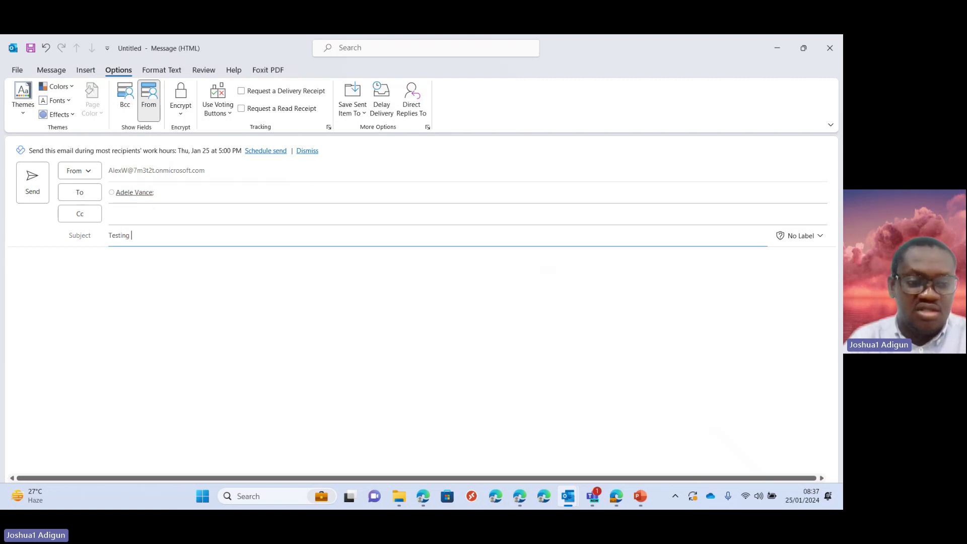
type("123")
key("Tab")
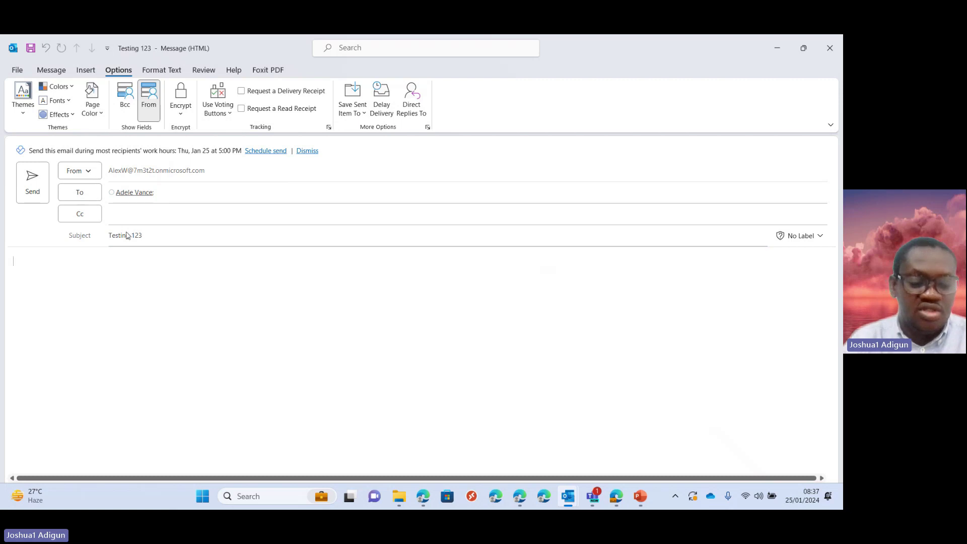
type("Testing w")
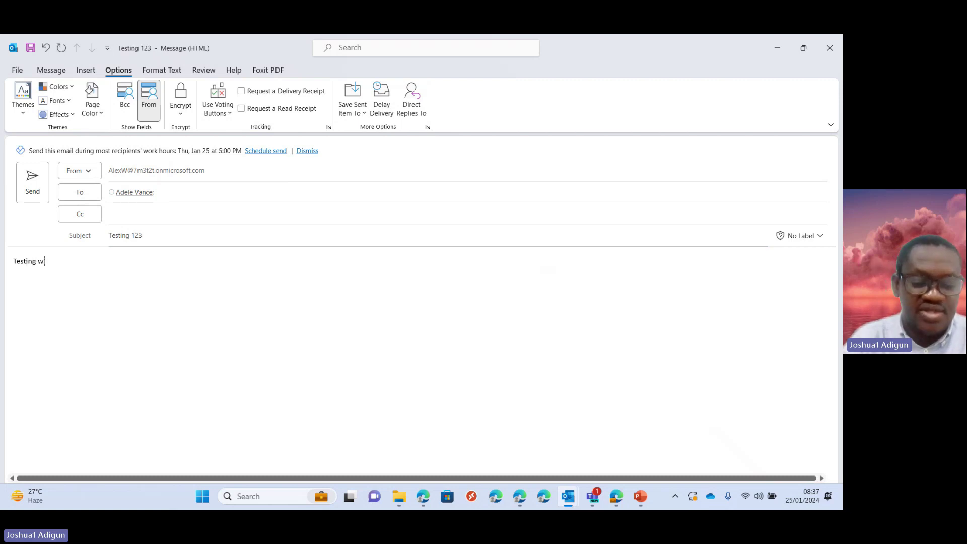
type("ith Al")
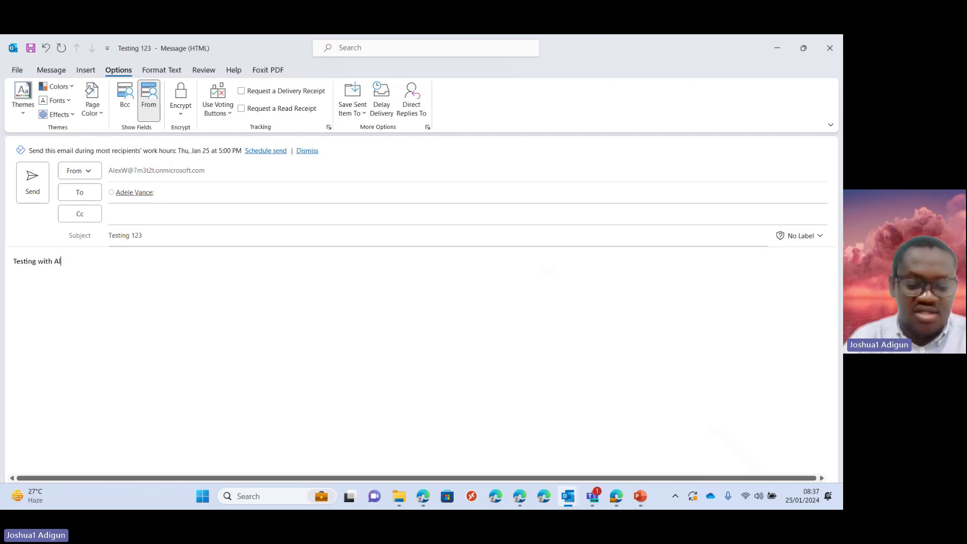
type("ex and Adele")
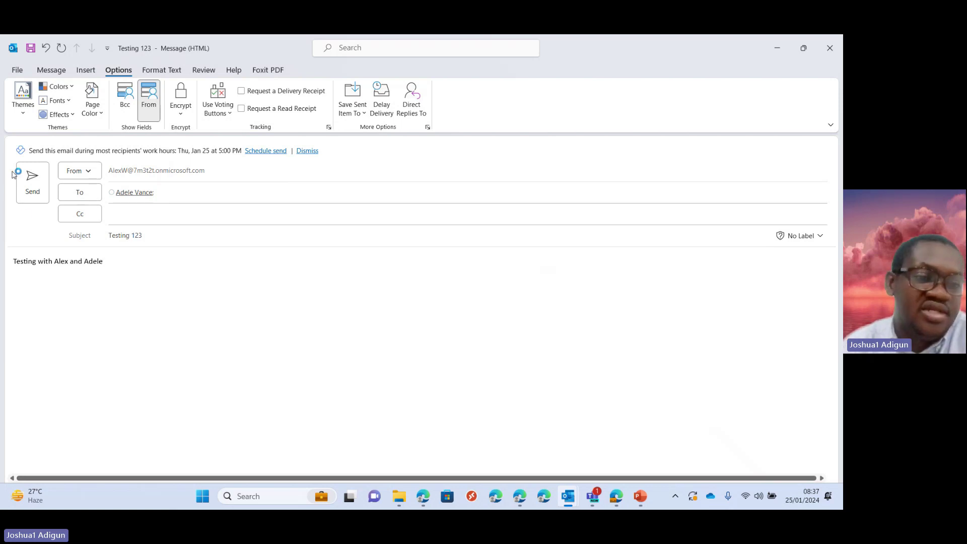
left_click(43, 181)
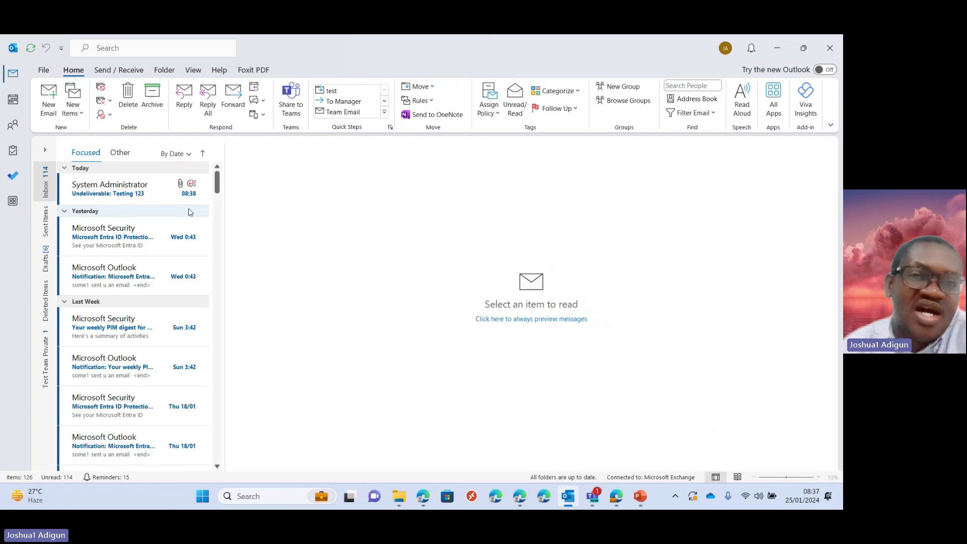
Open the 'Undeliverable: Testing 123' report and highlight its missing-permission sentence.
left_click(143, 200)
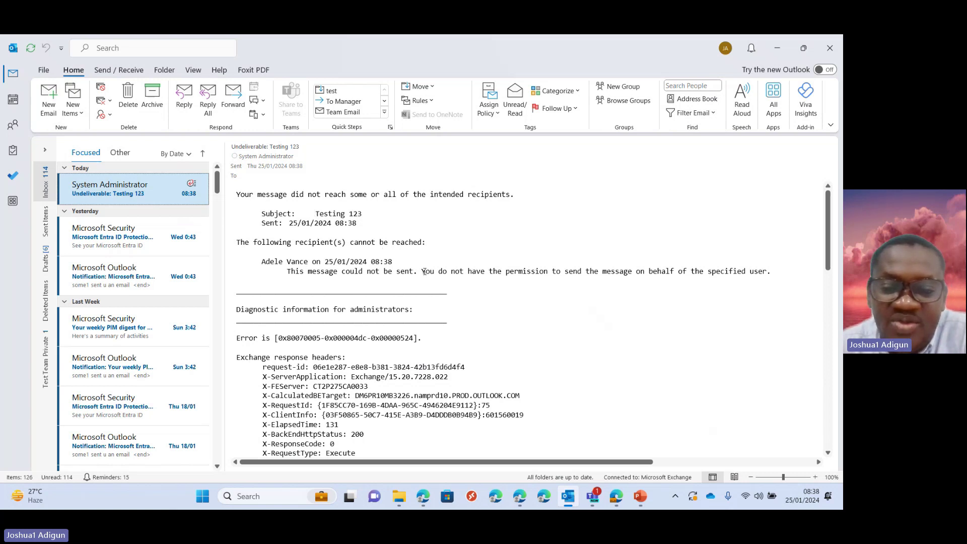
left_click_drag(421, 271, 766, 272)
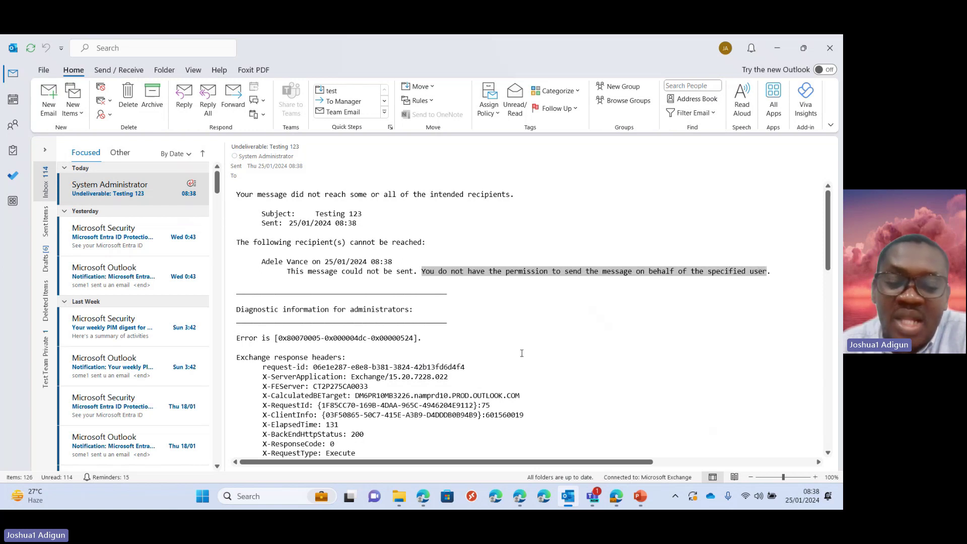
left_click(520, 496)
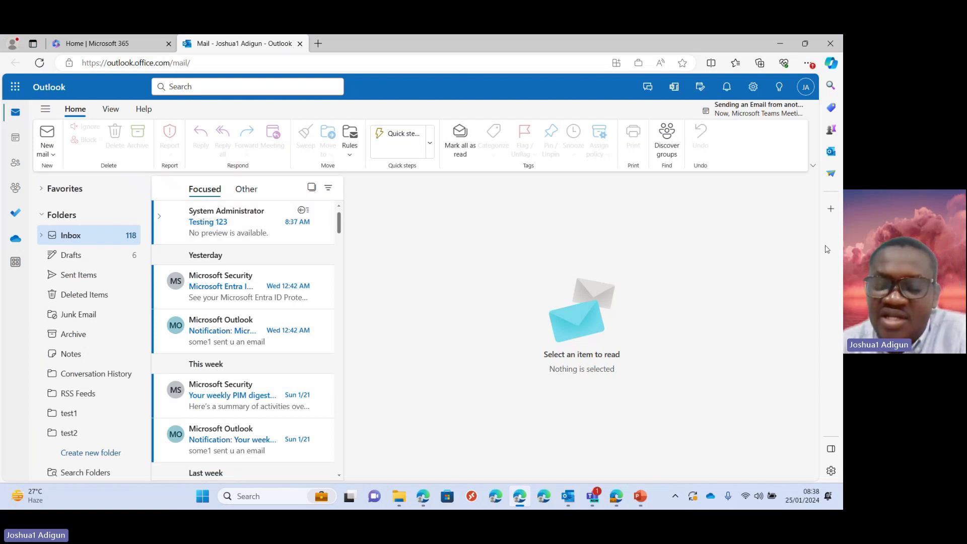
left_click(781, 44)
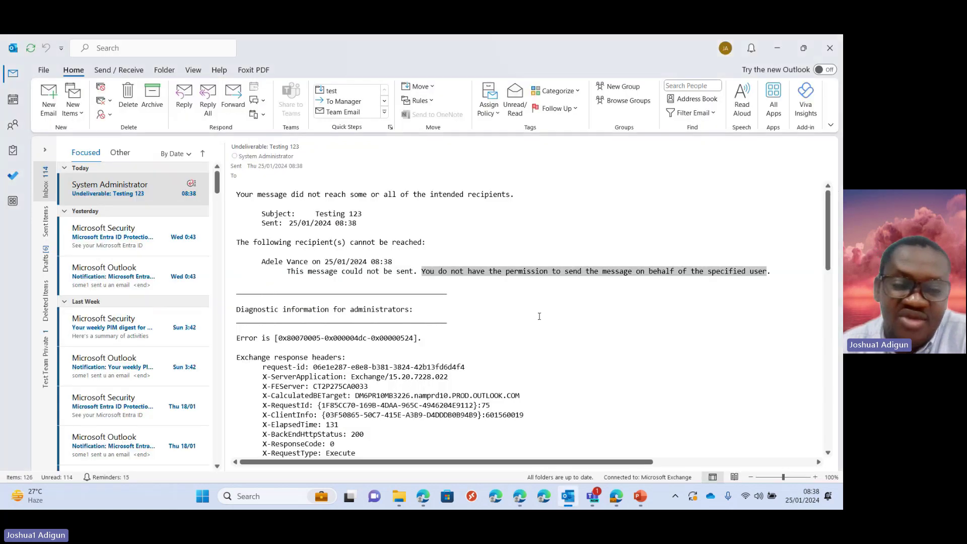
scroll(518, 316, "down", 2)
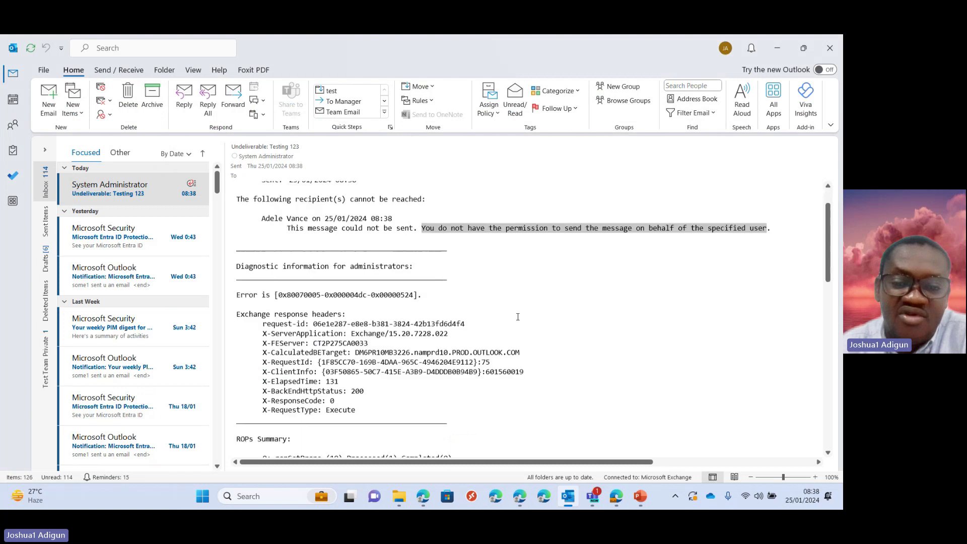
scroll(529, 320, "up", 2)
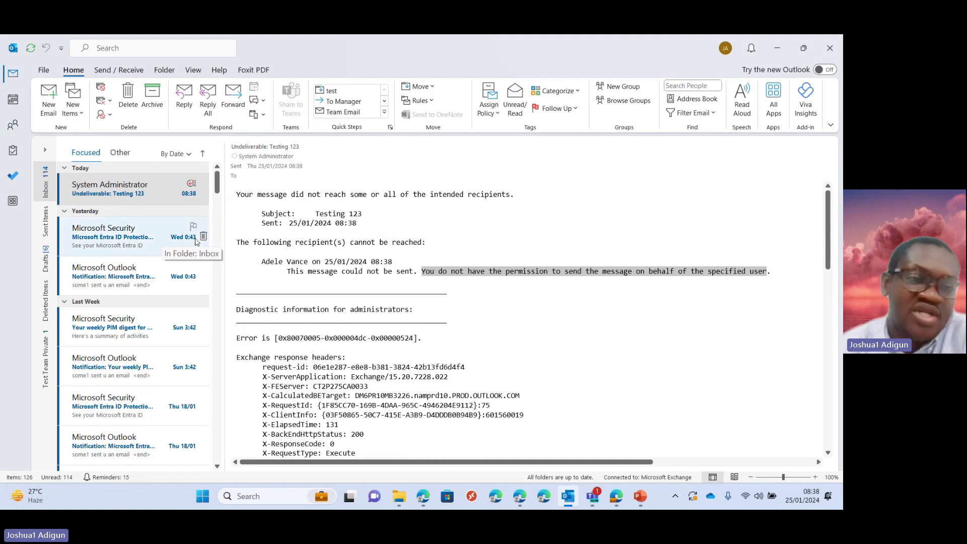
Start a new email from the alternate account address to a suggested colleague.
left_click(40, 108)
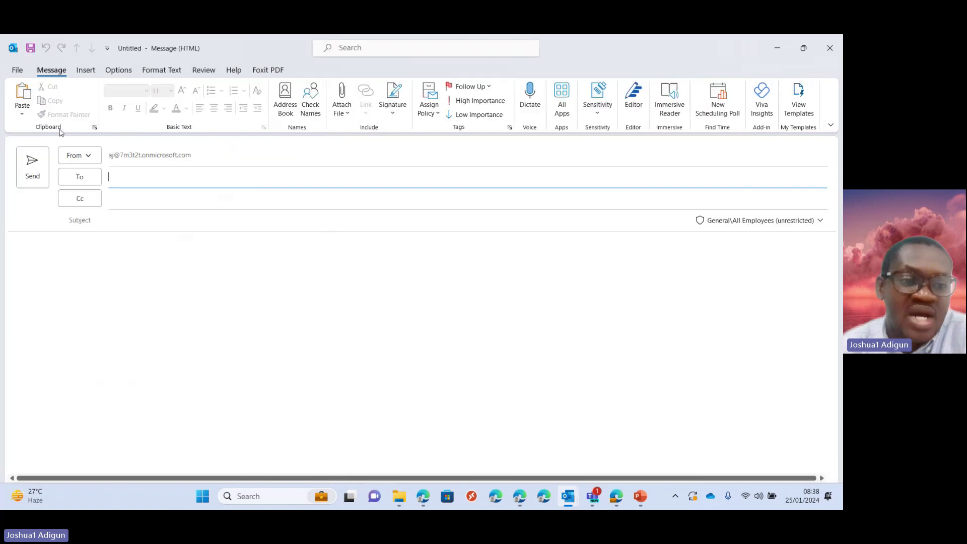
left_click(77, 155)
left_click(87, 197)
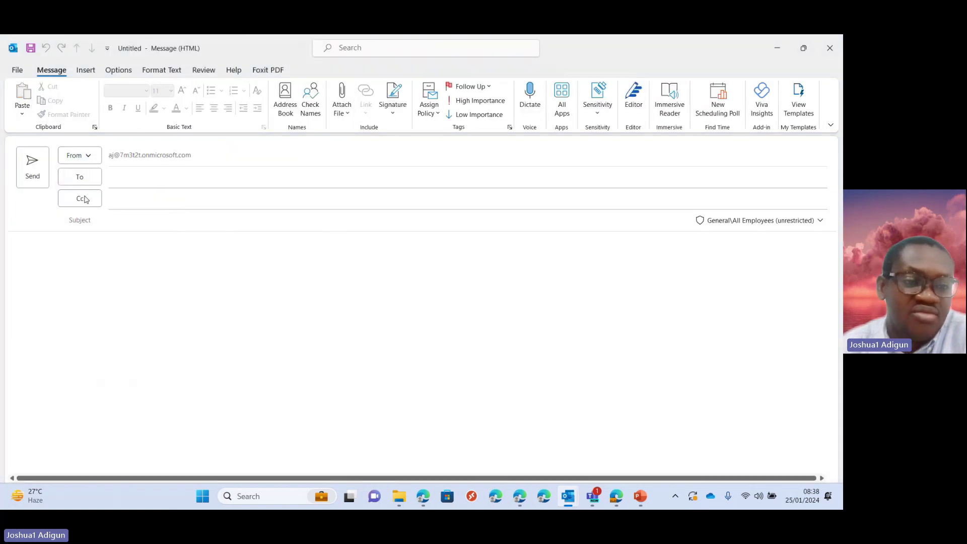
left_click(149, 181)
type("al")
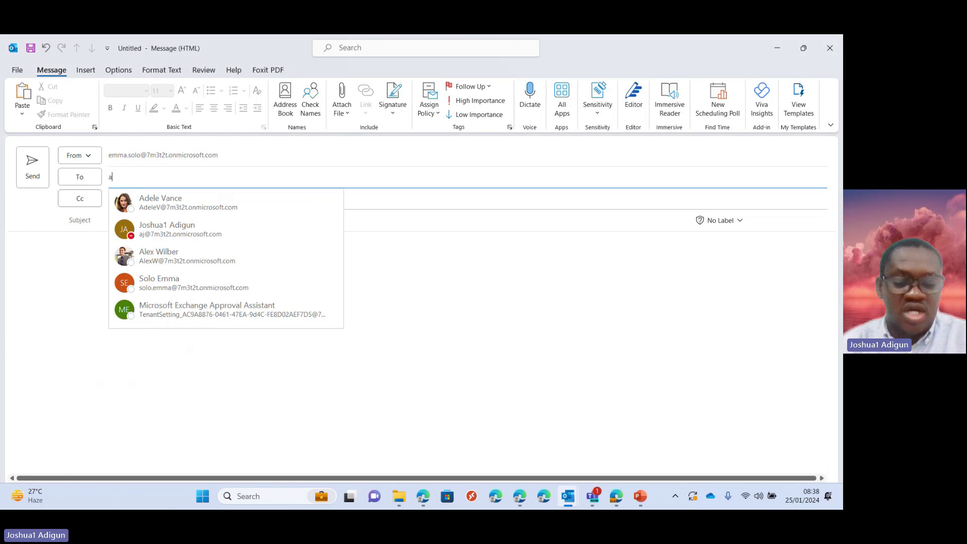
left_click(190, 202)
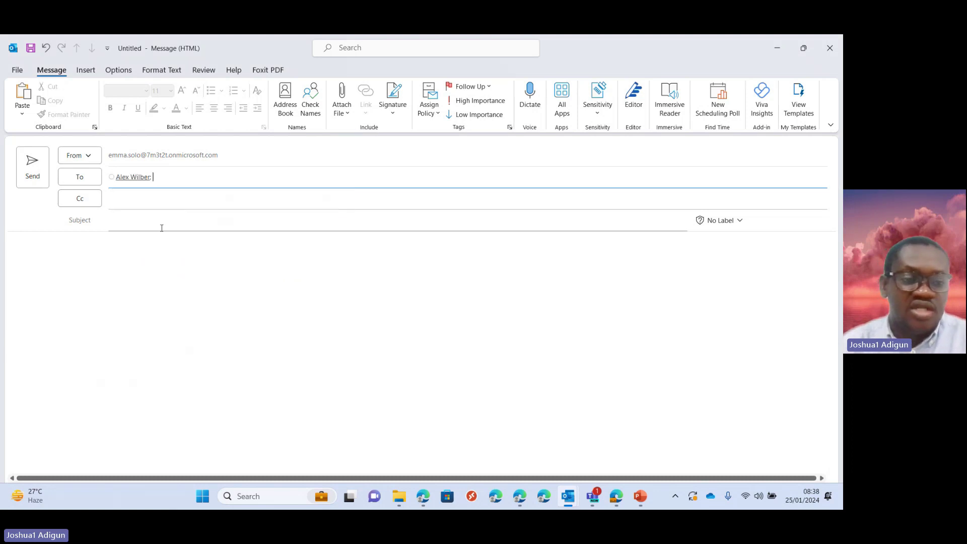
Enter 'Testing 1234' as both subject and body, then send the message.
left_click(162, 227)
type("Testing 1234")
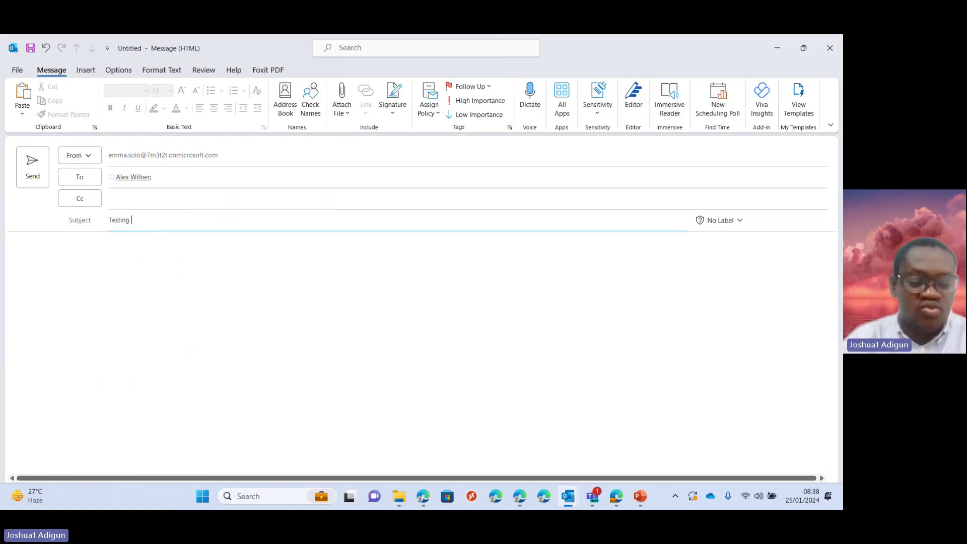
left_click(232, 269)
type("Testi")
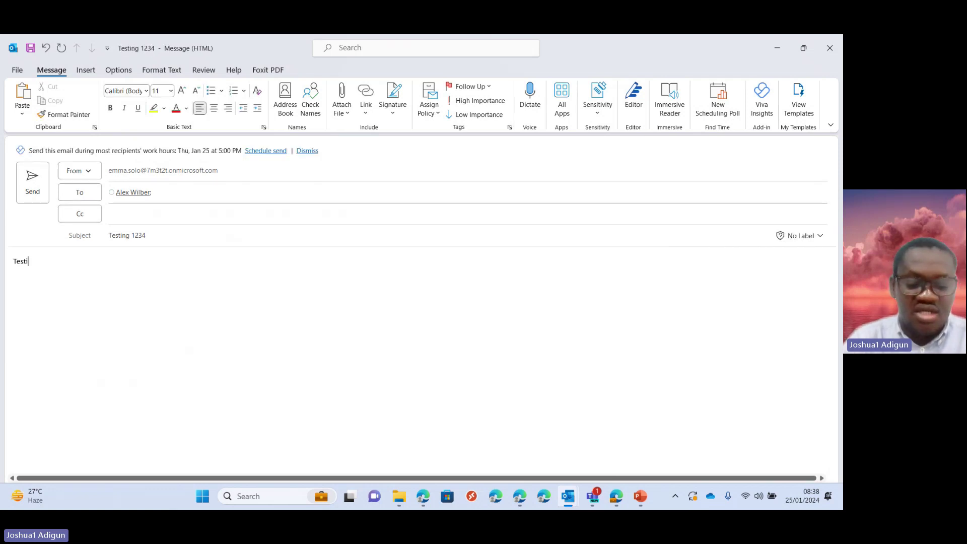
type("ng 1234")
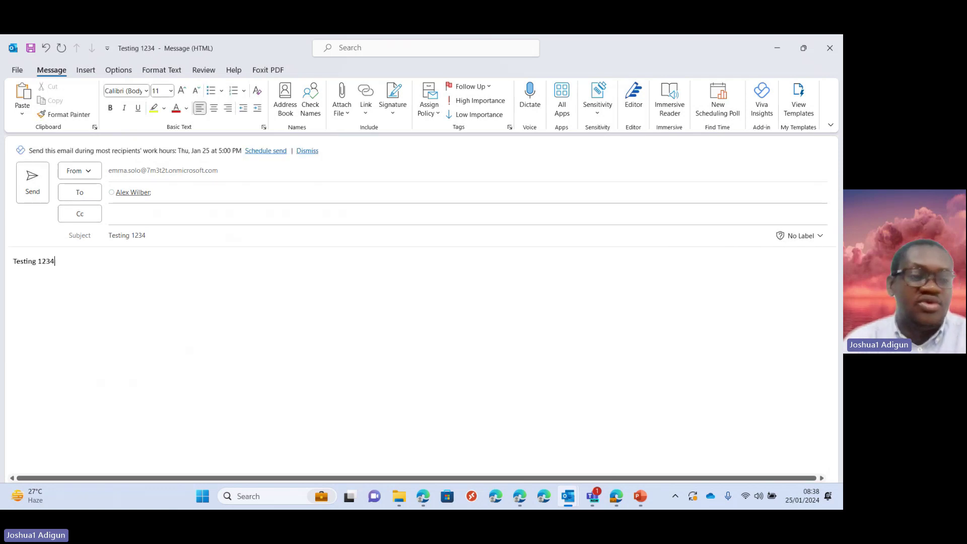
left_click(43, 187)
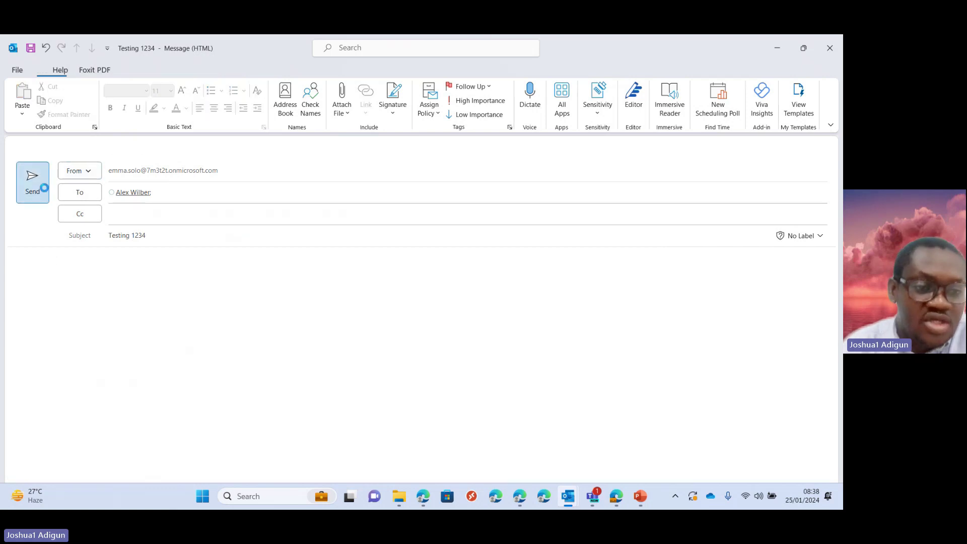
left_click_drag(422, 271, 767, 271)
scroll(518, 315, "up", 1)
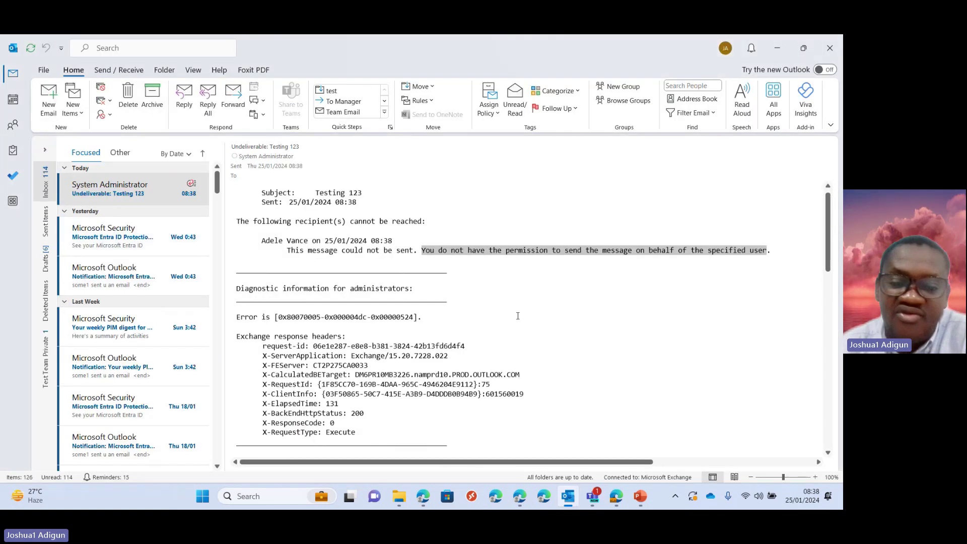
scroll(517, 316, "up", 1)
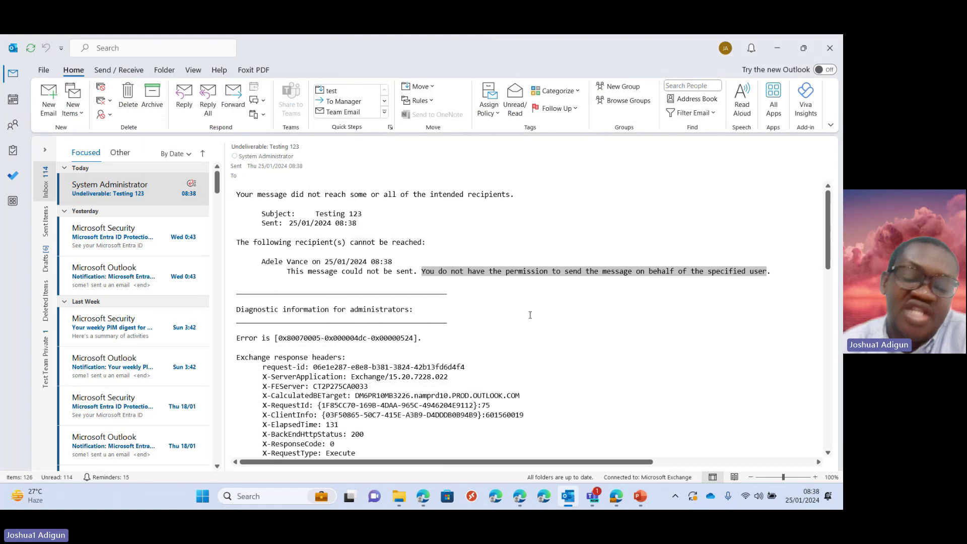
scroll(528, 314, "down", 6)
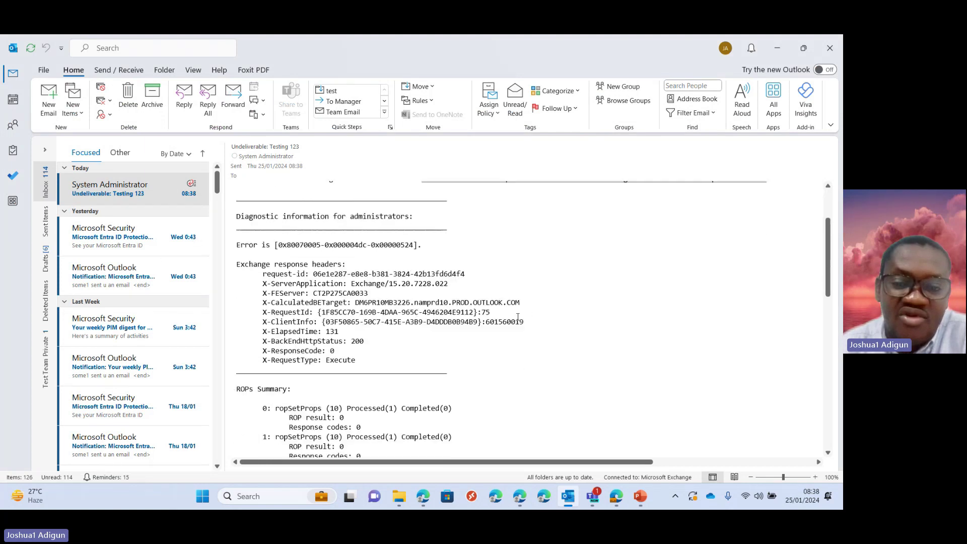
scroll(518, 316, "up", 5)
scroll(518, 316, "up", 1)
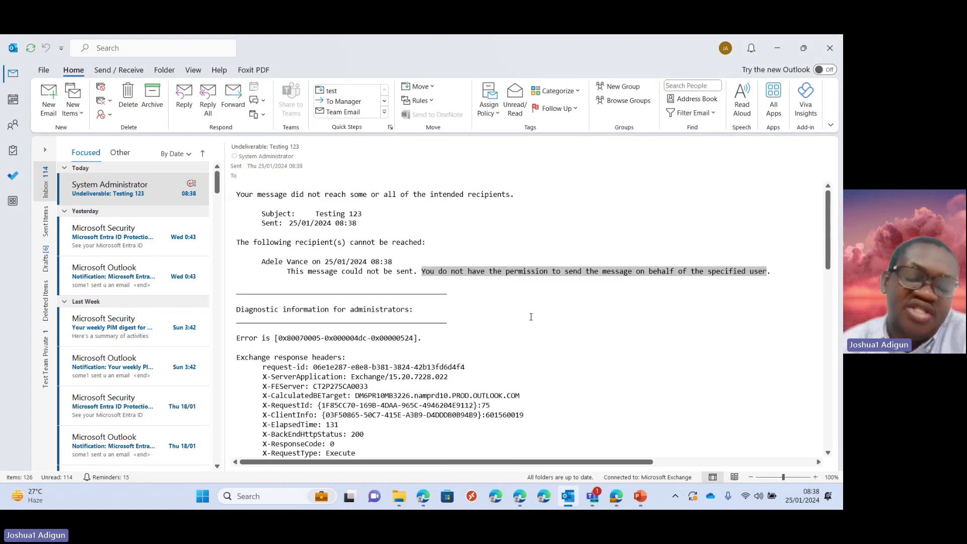
scroll(518, 316, "down", 2)
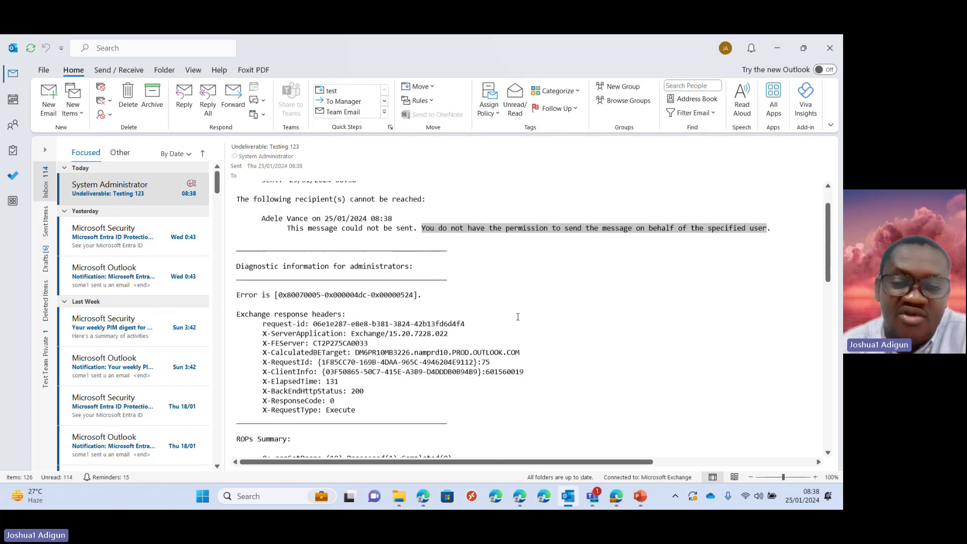
scroll(517, 317, "up", 2)
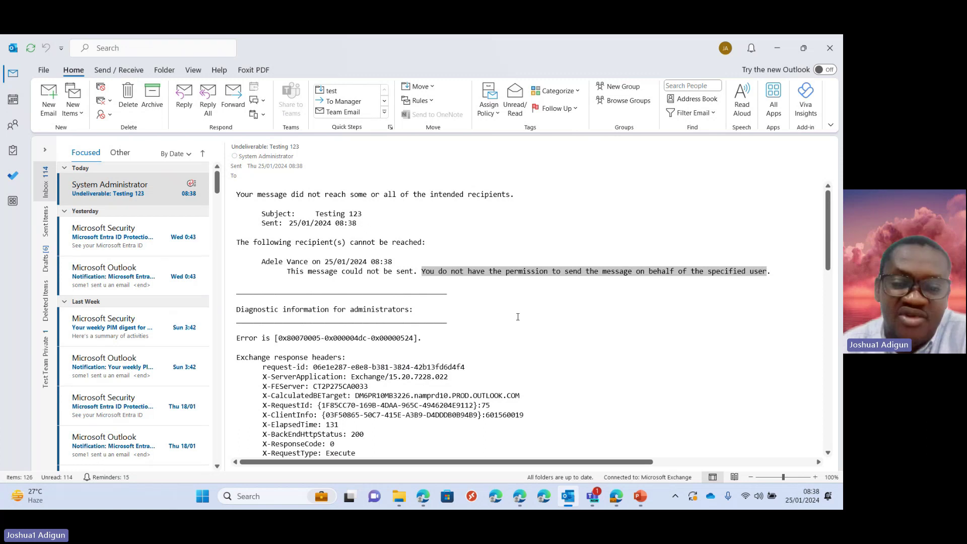
scroll(523, 315, "down", 5)
scroll(517, 315, "up", 4)
scroll(520, 319, "up", 1)
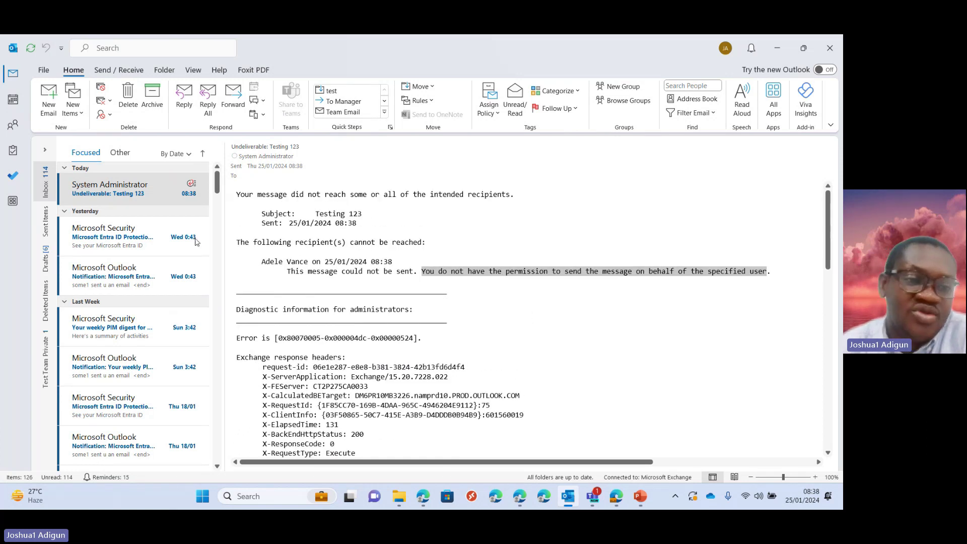
scroll(478, 315, "down", 2)
scroll(519, 321, "up", 2)
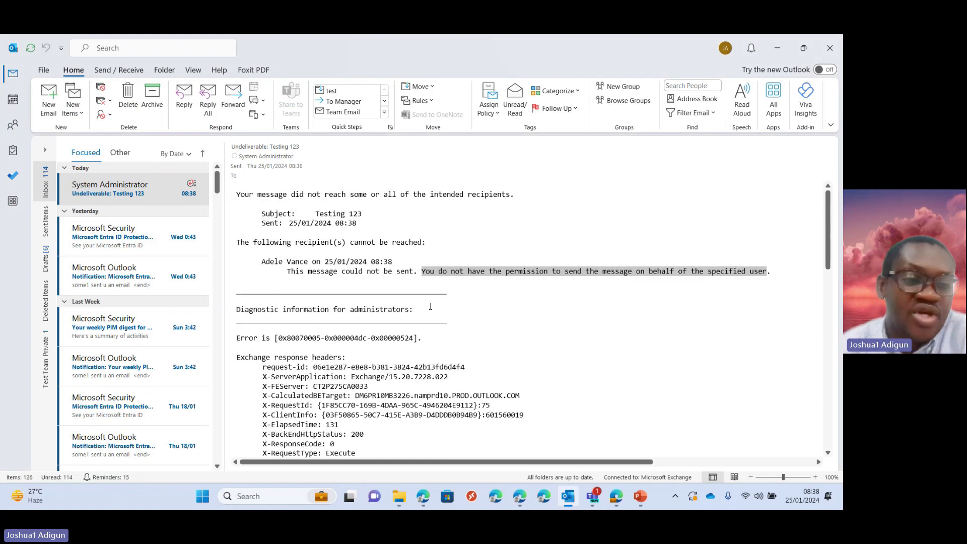
scroll(479, 314, "down", 5)
scroll(518, 320, "up", 5)
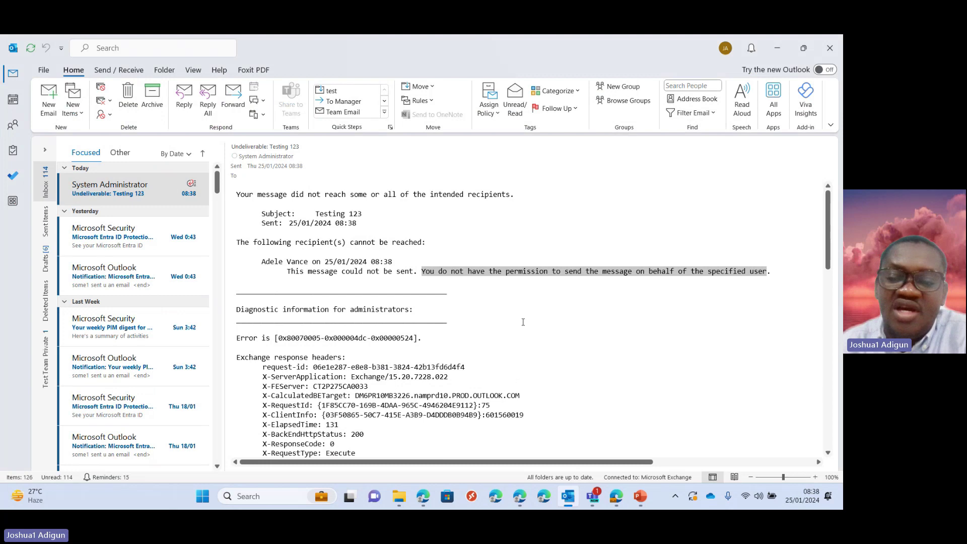